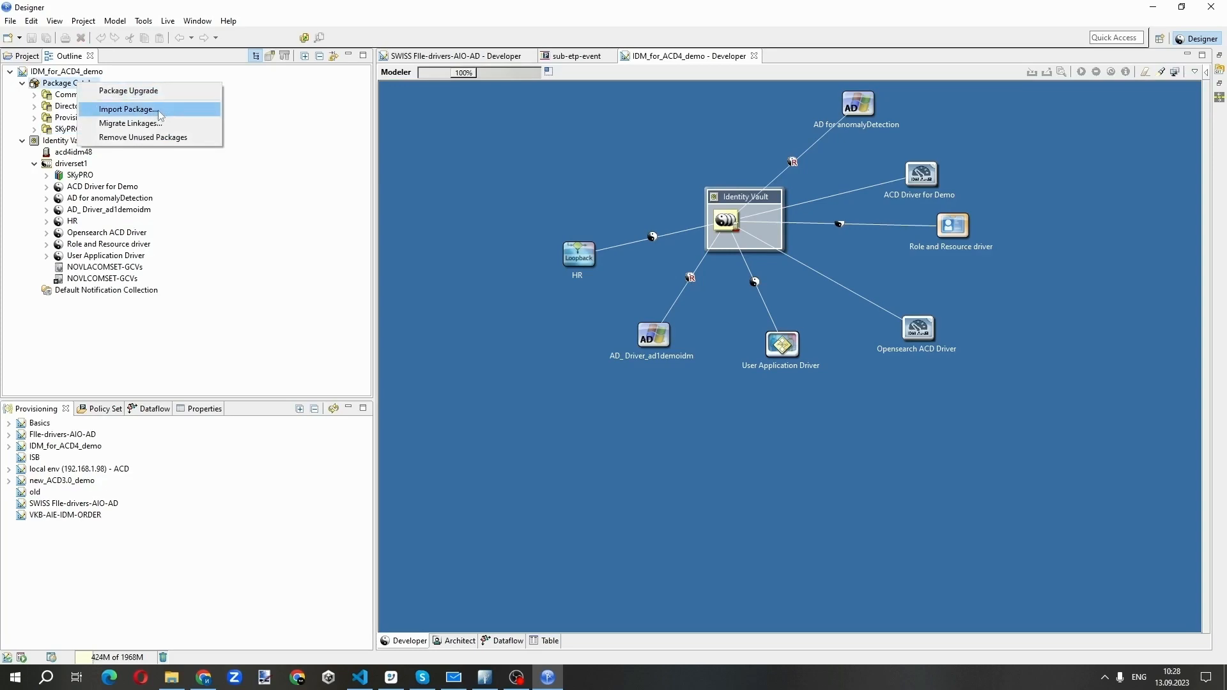
Import the package file SPACDWFM_2.2.0.20230822093235.jar into the project's Package Catalog
{"action": "left_click", "coordinate": [159, 110]}
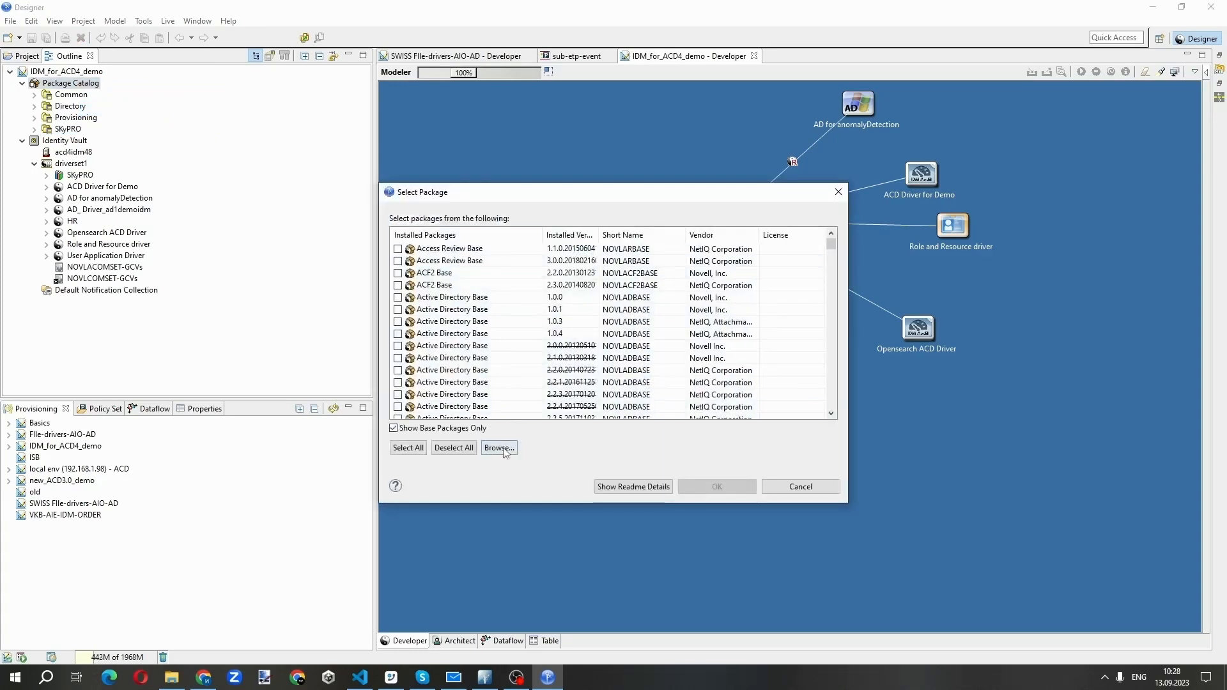
{"action": "left_click", "coordinate": [502, 450]}
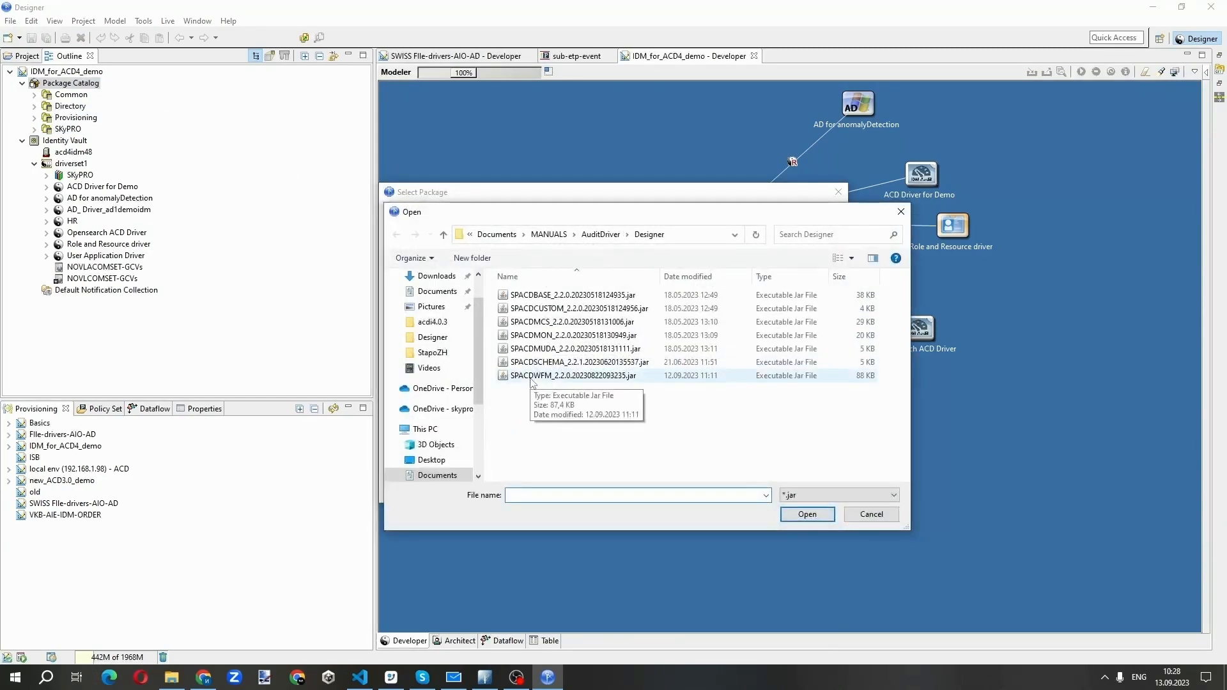
{"action": "left_click", "coordinate": [544, 379]}
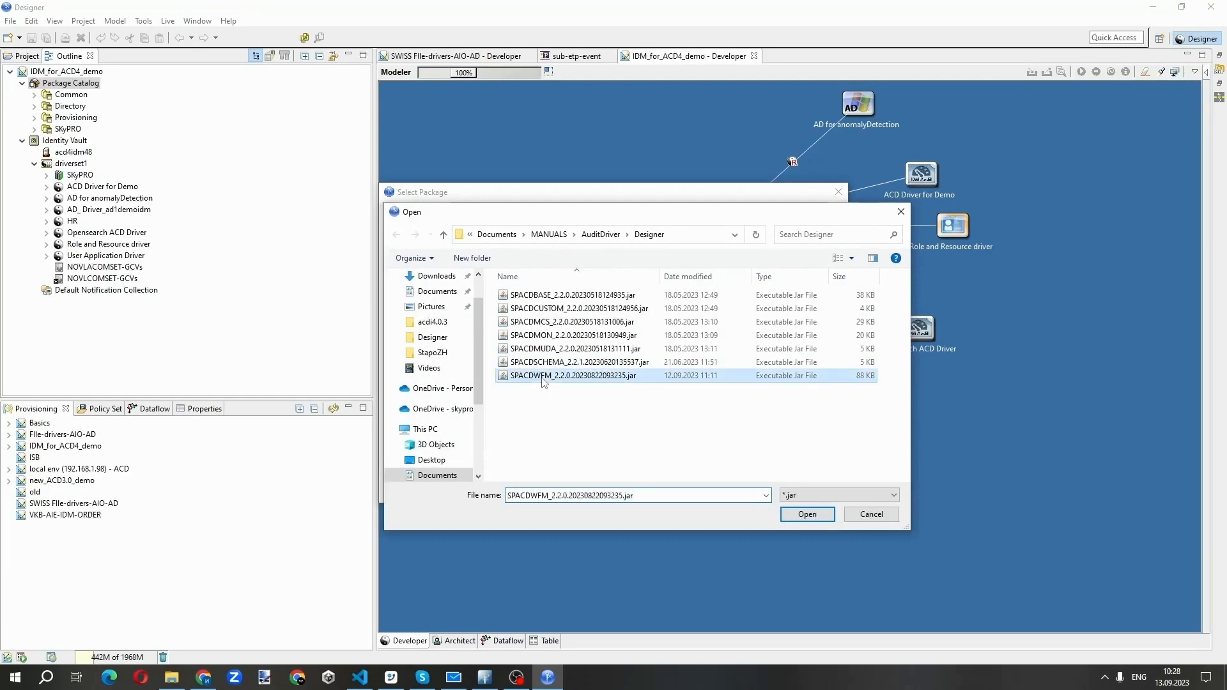
{"action": "left_click", "coordinate": [809, 515]}
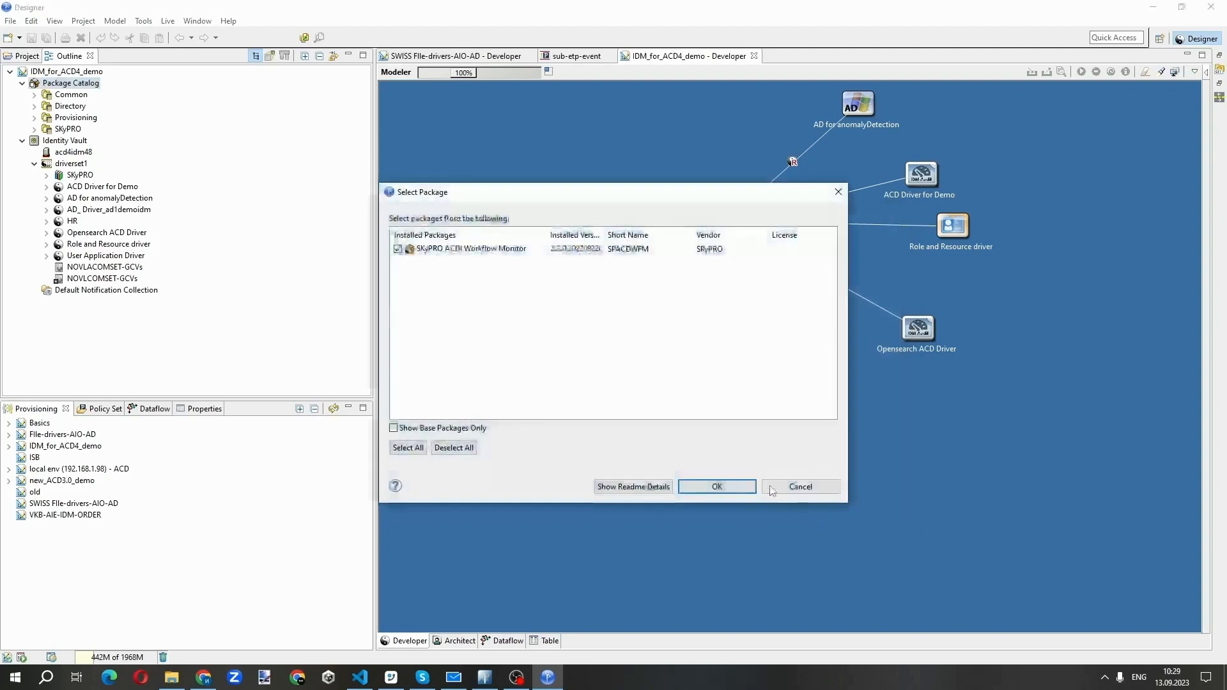
{"action": "left_click", "coordinate": [728, 486]}
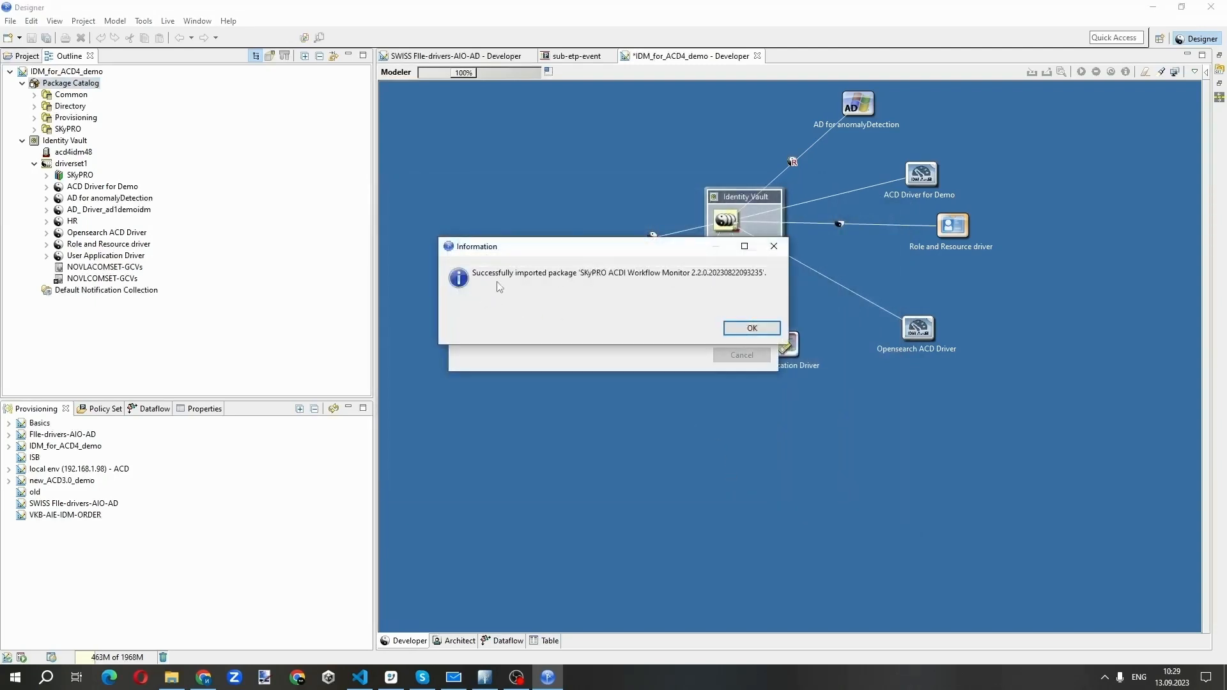
{"action": "left_click", "coordinate": [761, 332]}
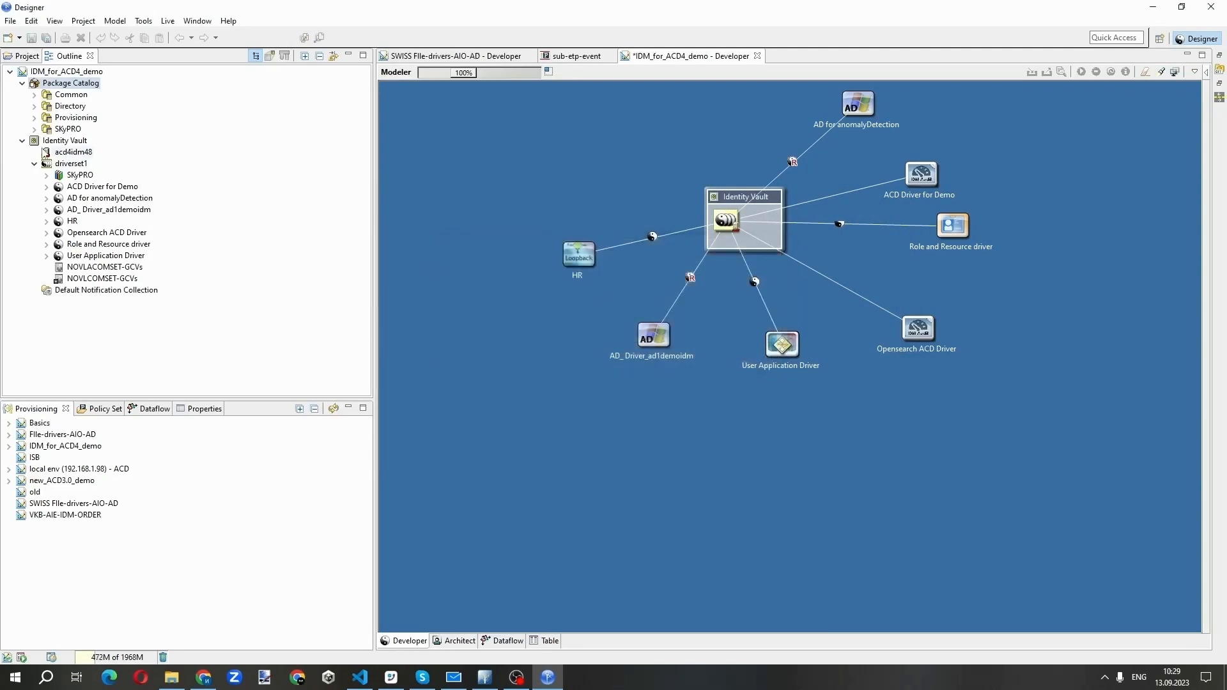
Add the SKyPRO ACDI Workflow Monitor package to the User Application Driver and start its installation
{"action": "left_click", "coordinate": [771, 318]}
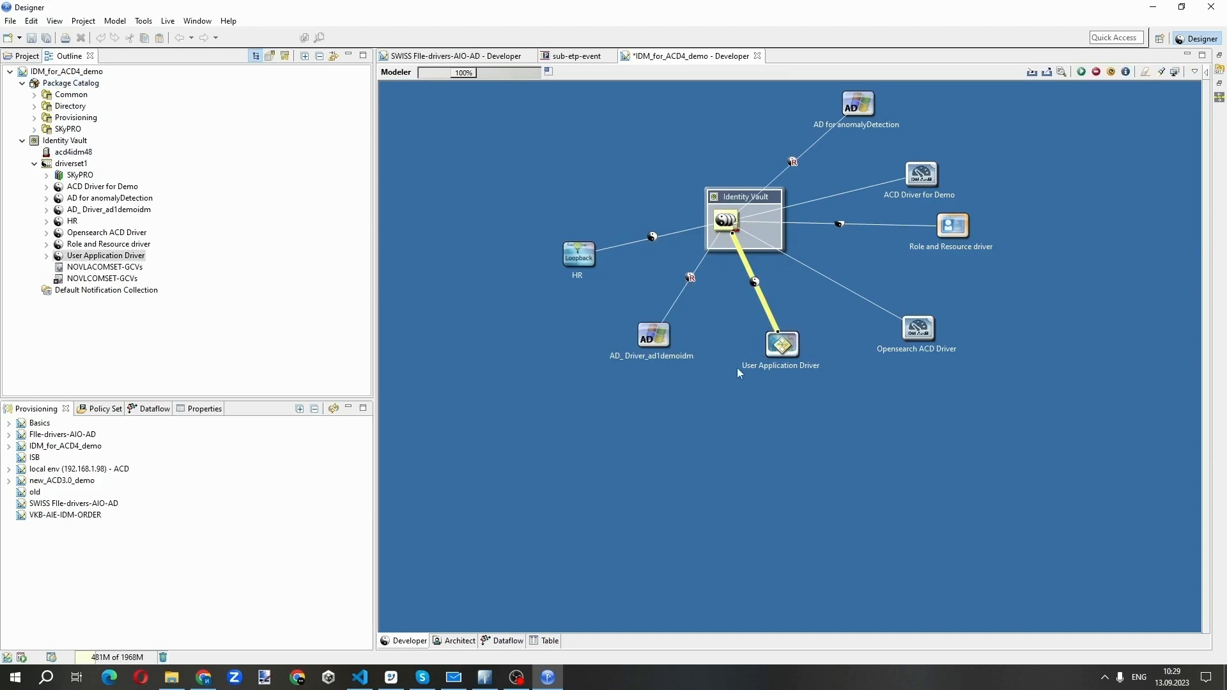
{"action": "right_click", "coordinate": [768, 308]}
{"action": "left_click", "coordinate": [807, 628]}
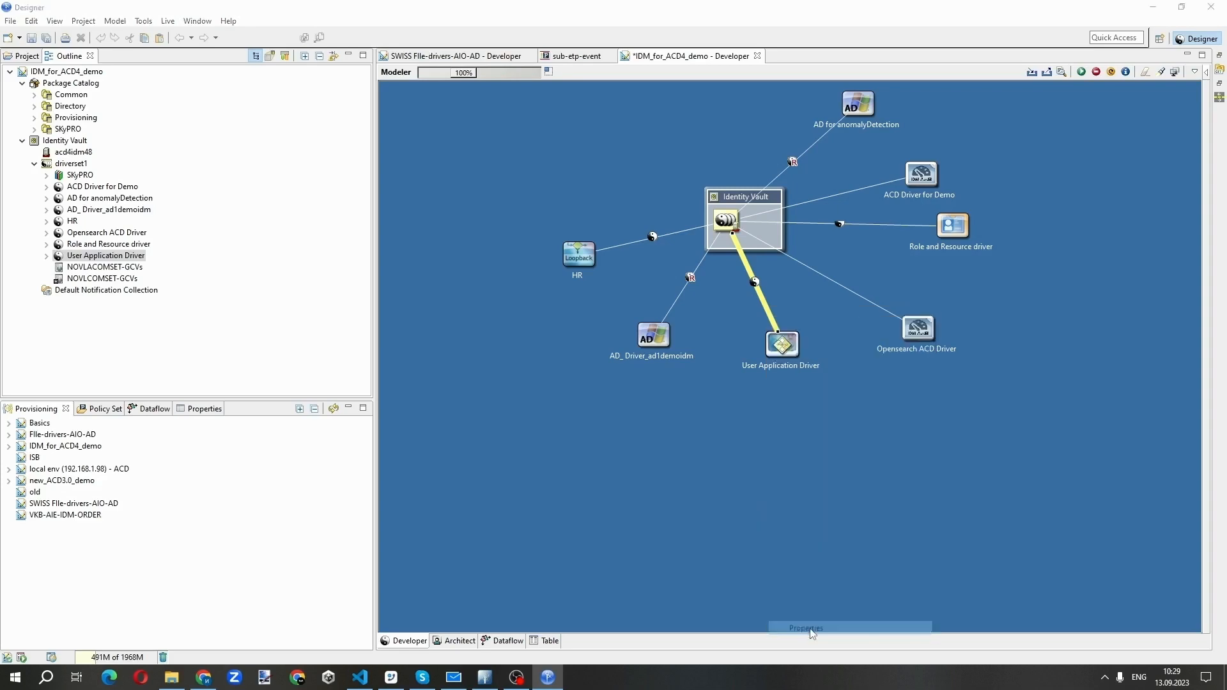
{"action": "left_click", "coordinate": [43, 137]}
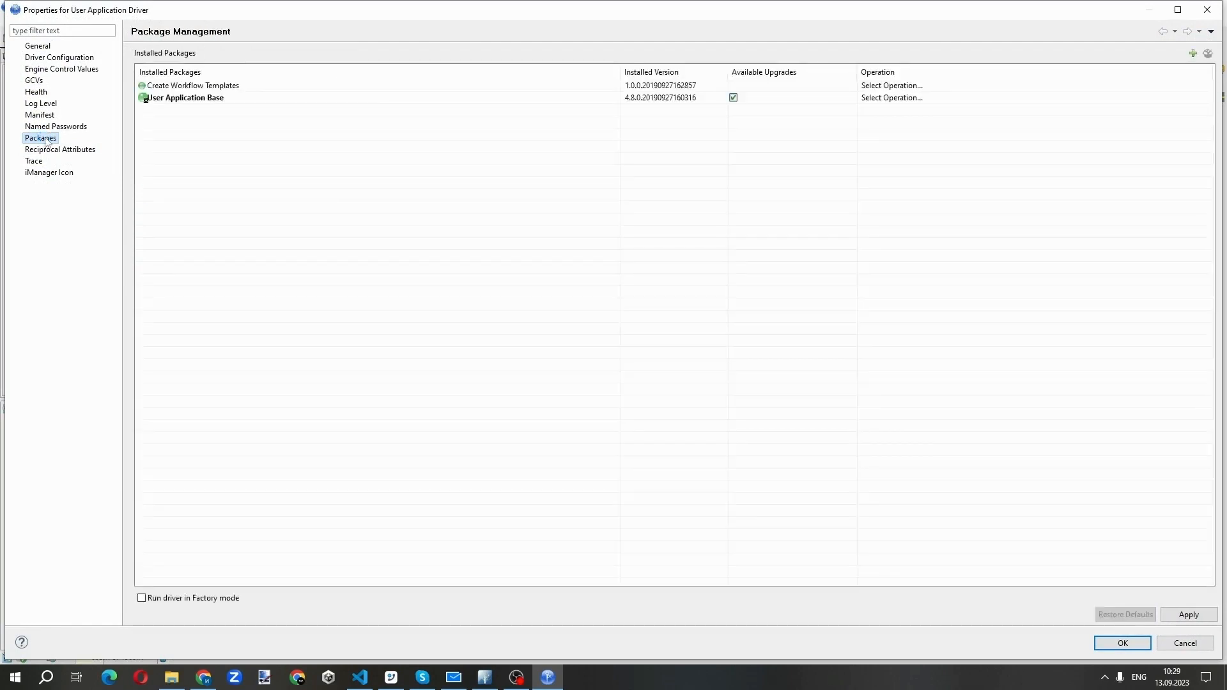
{"action": "left_click", "coordinate": [1193, 54]}
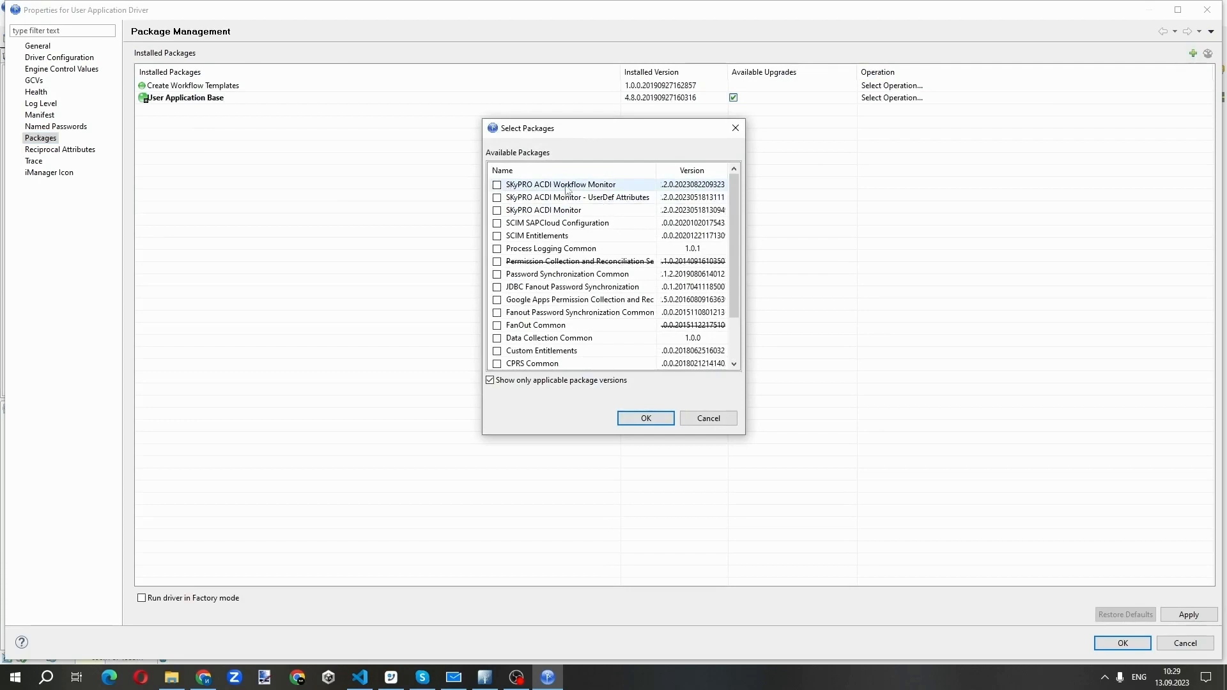
{"action": "left_click", "coordinate": [497, 185]}
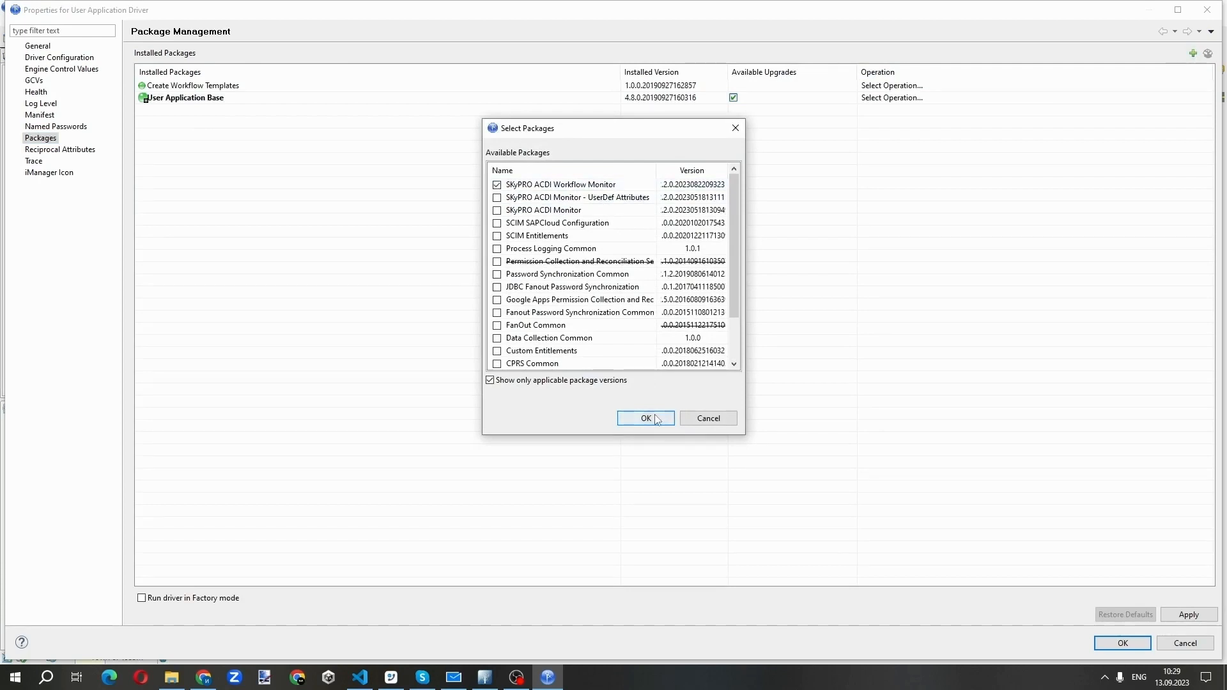
{"action": "left_click", "coordinate": [647, 419]}
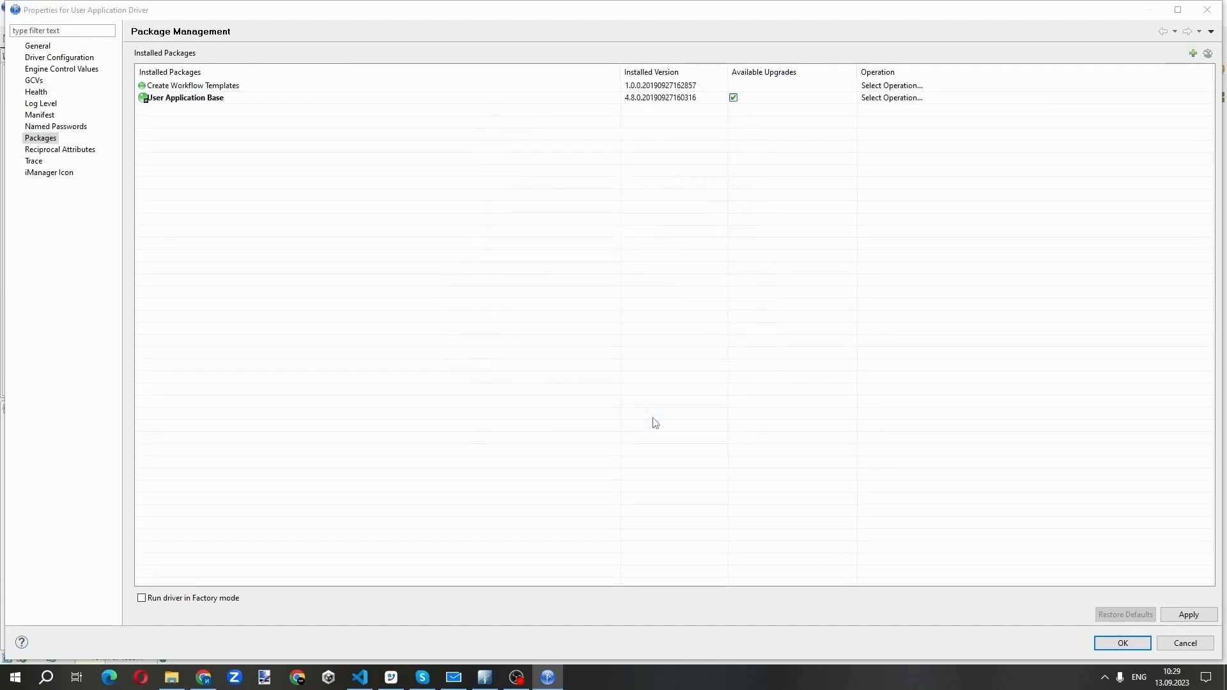
{"action": "left_click", "coordinate": [1185, 615]}
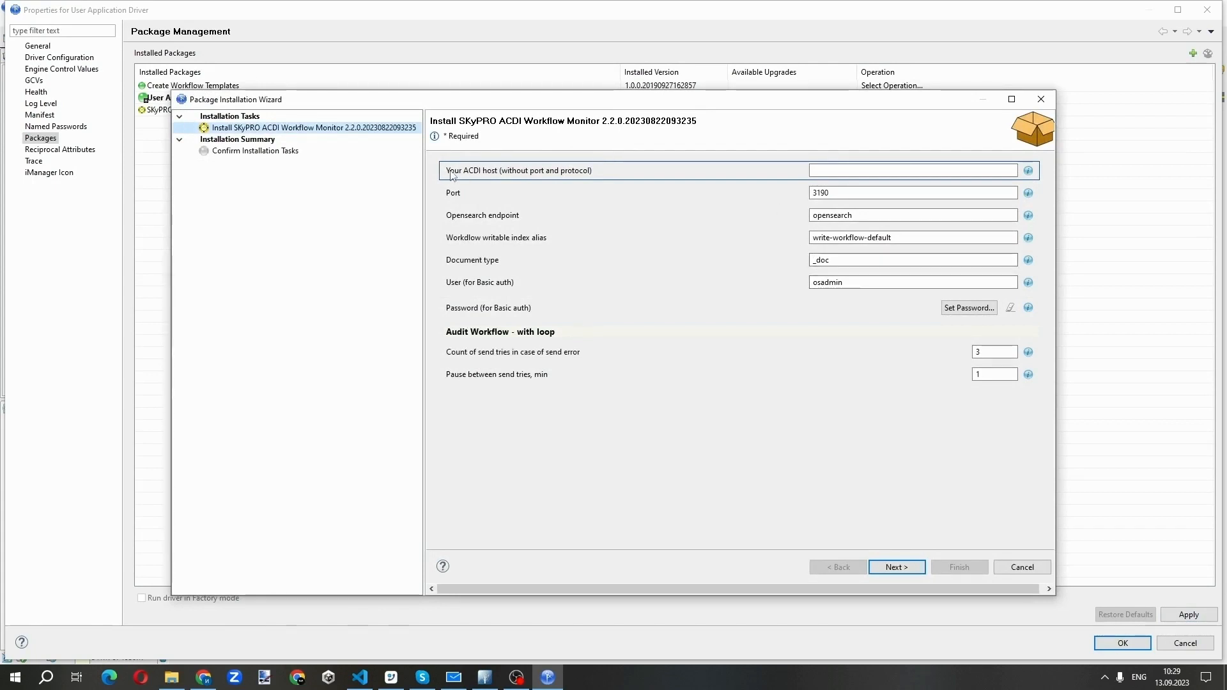
Set the ACDI host to acd-dev in the package installation settings
{"action": "left_click", "coordinate": [822, 170]}
{"action": "type", "text": "aced"}
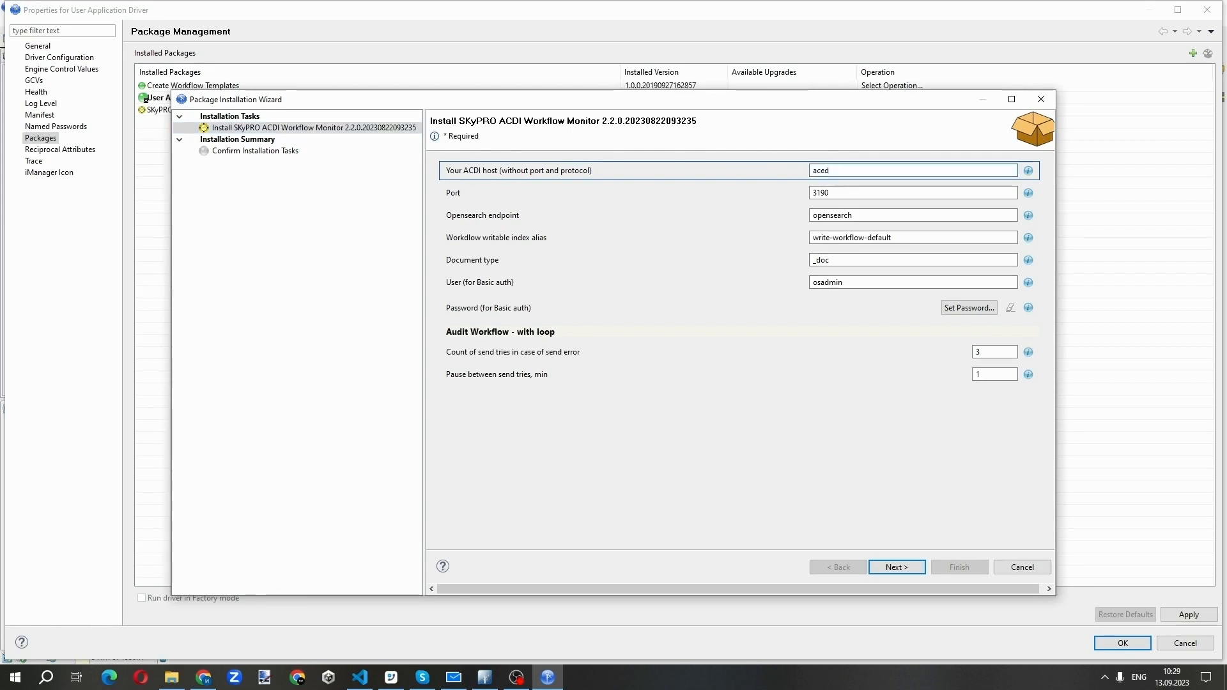
{"action": "key", "text": "BackSpace"}
{"action": "key", "text": "BackSpace"}
{"action": "key", "text": "BackSpace"}
{"action": "type", "text": "d-dev"}
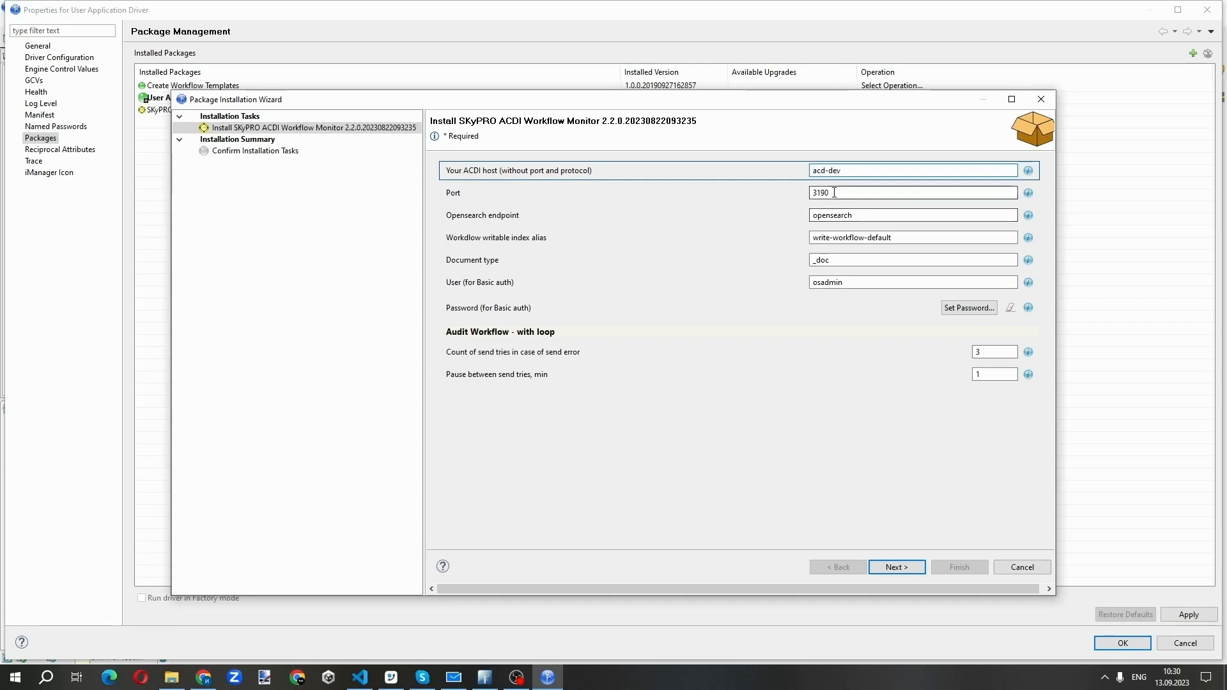
Review the port, Opensearch endpoint, writable index alias, basic auth user and retry pause settings for the workflow monitor package
{"action": "double_click", "coordinate": [811, 192]}
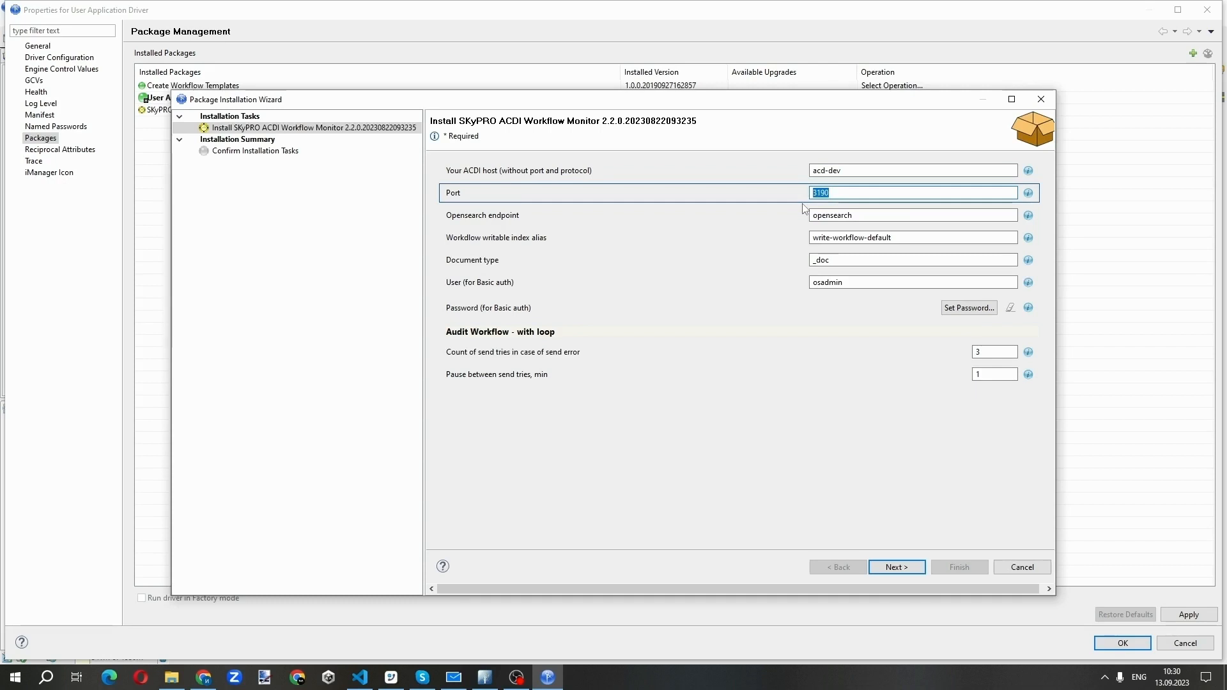
{"action": "left_click", "coordinate": [870, 217]}
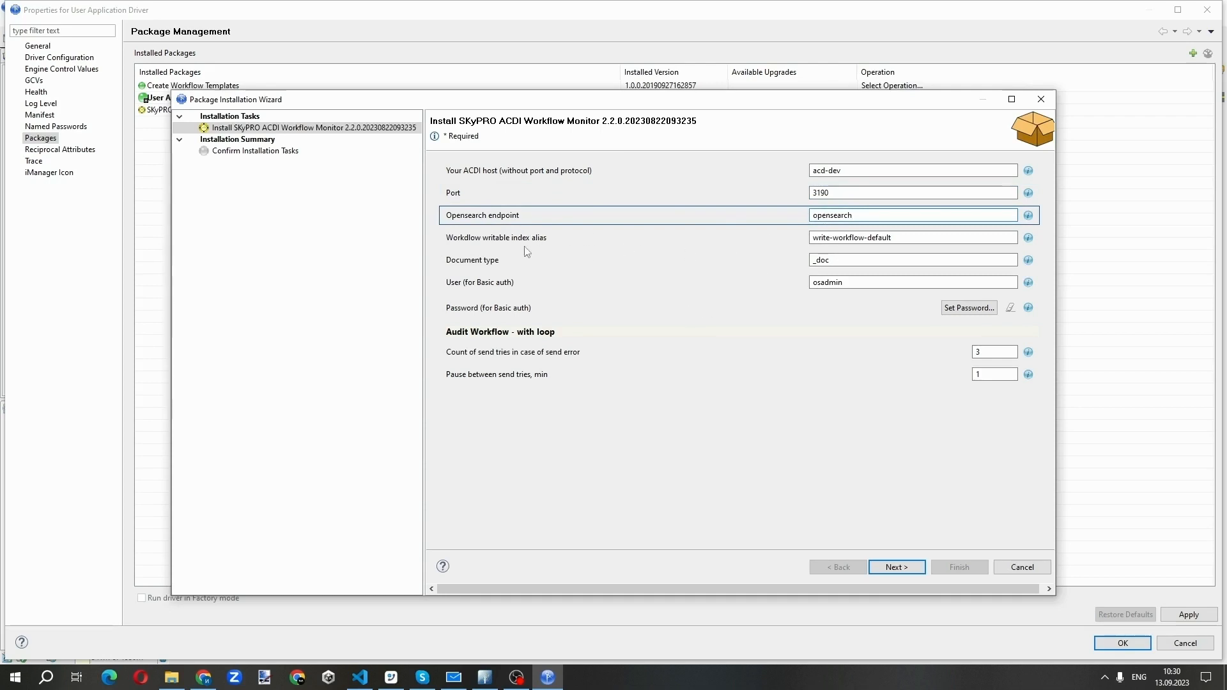
{"action": "left_click", "coordinate": [874, 239]}
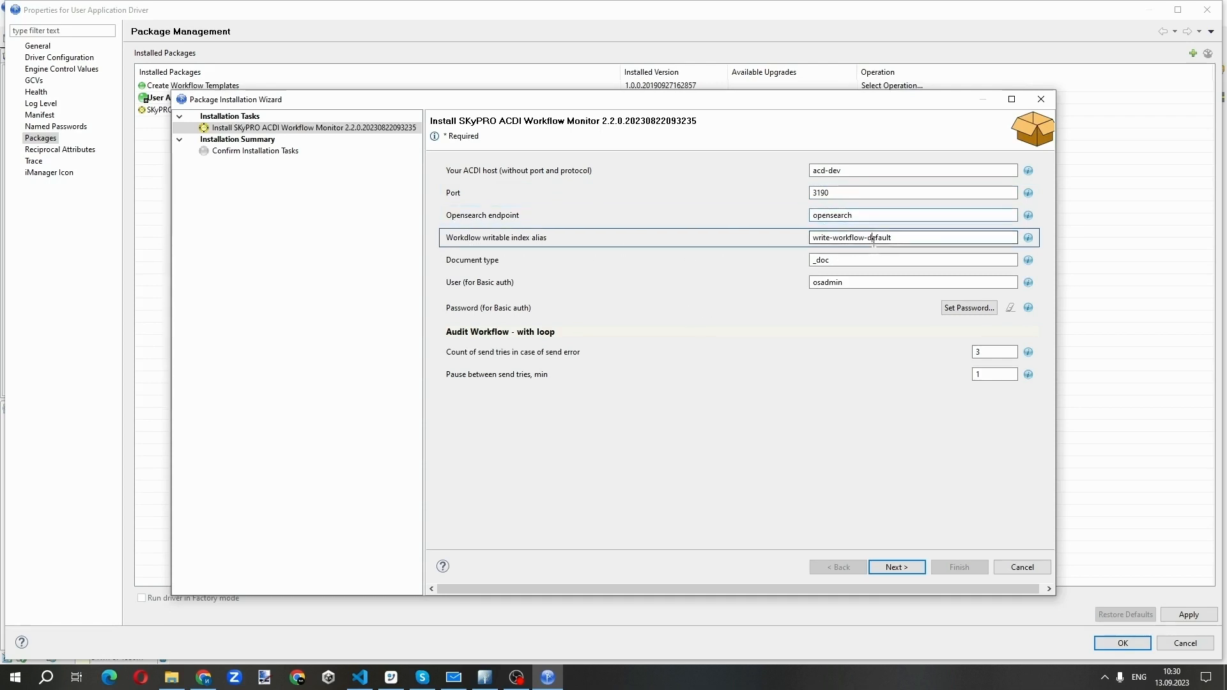
{"action": "left_click_drag", "start_coordinate": [813, 240], "coordinate": [913, 239]}
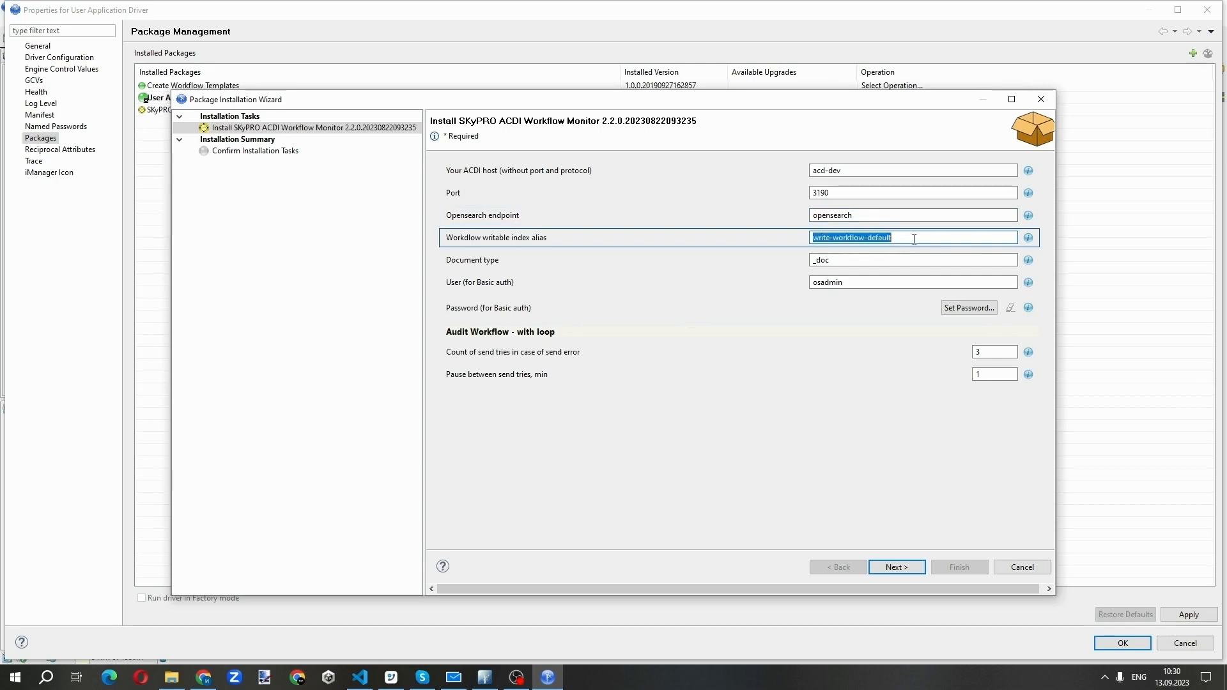
{"action": "left_click", "coordinate": [889, 282]}
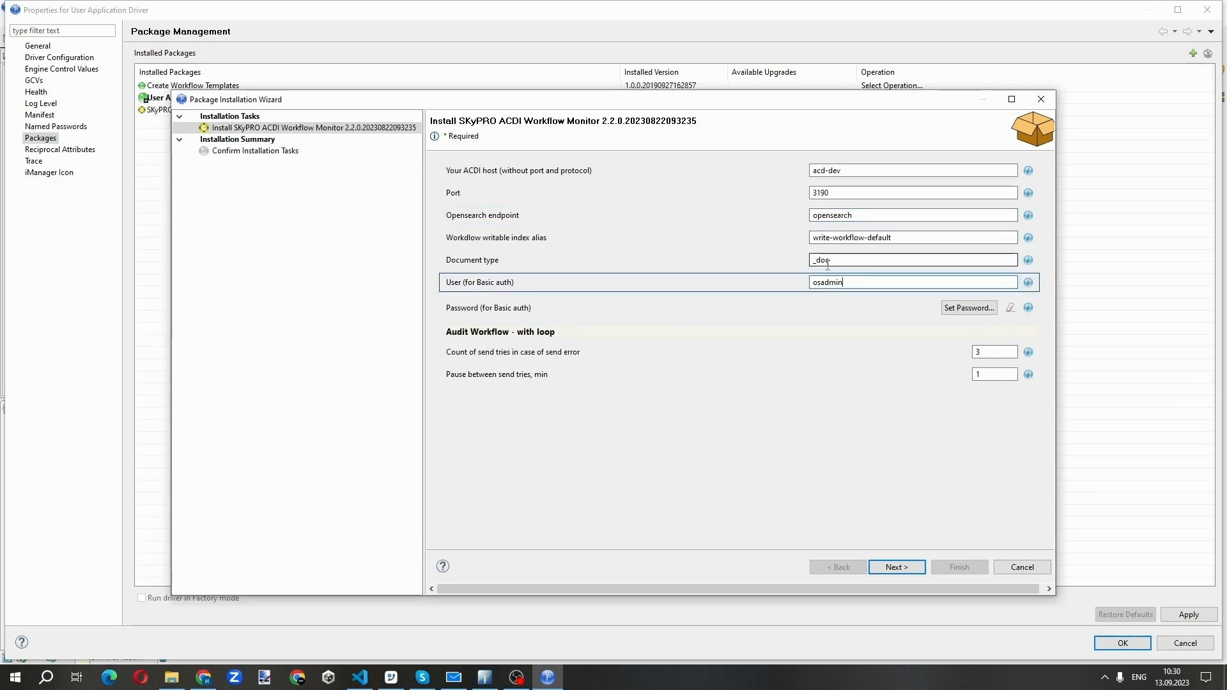
{"action": "double_click", "coordinate": [859, 215]}
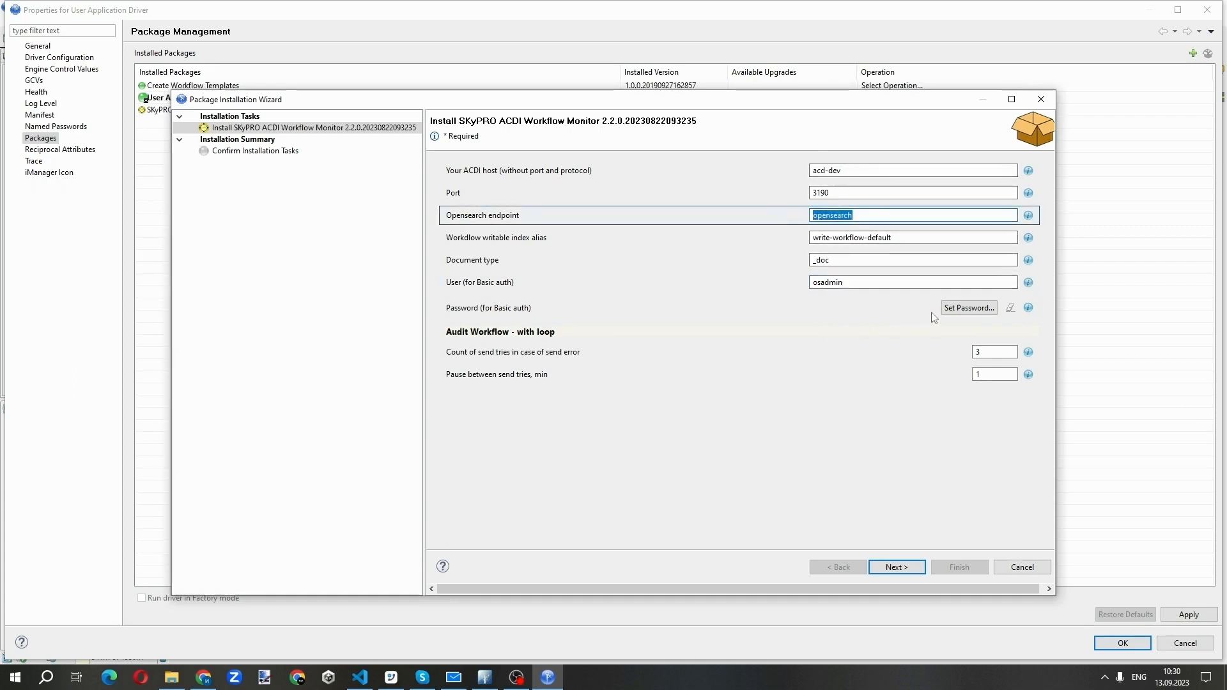
{"action": "left_click", "coordinate": [871, 281]}
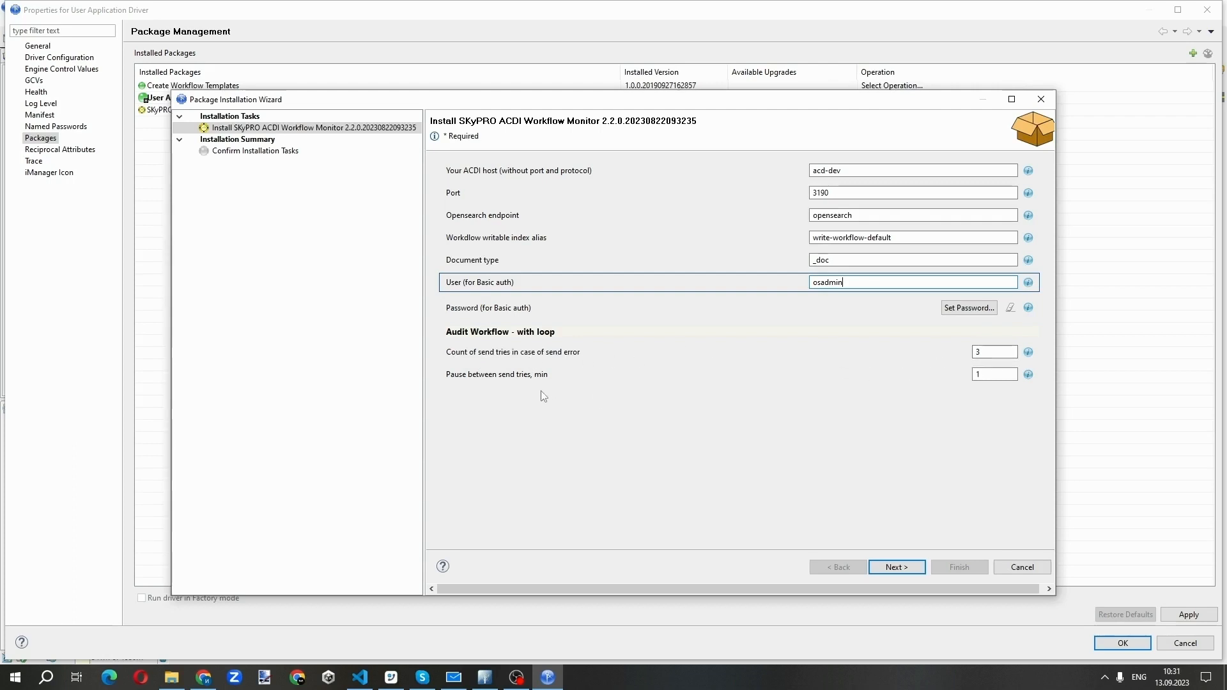
{"action": "left_click", "coordinate": [454, 382]}
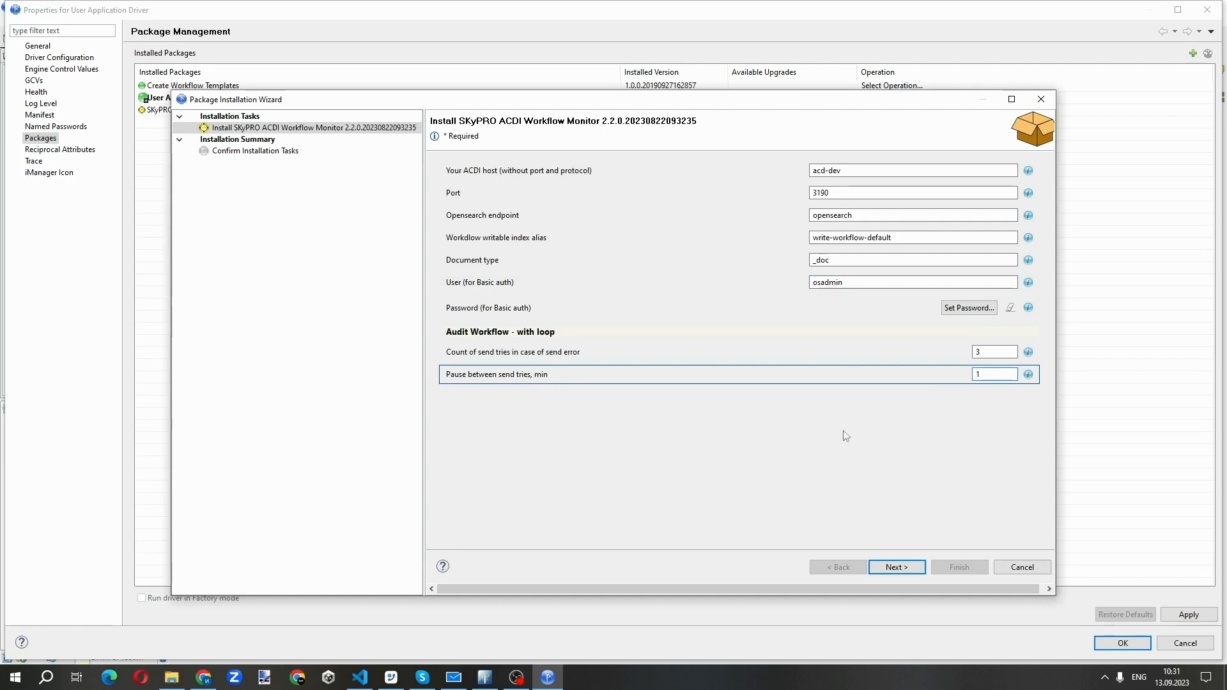
Finish installing the SKyPRO ACDI Workflow Monitor package and apply the driver's package changes
{"action": "left_click", "coordinate": [908, 567]}
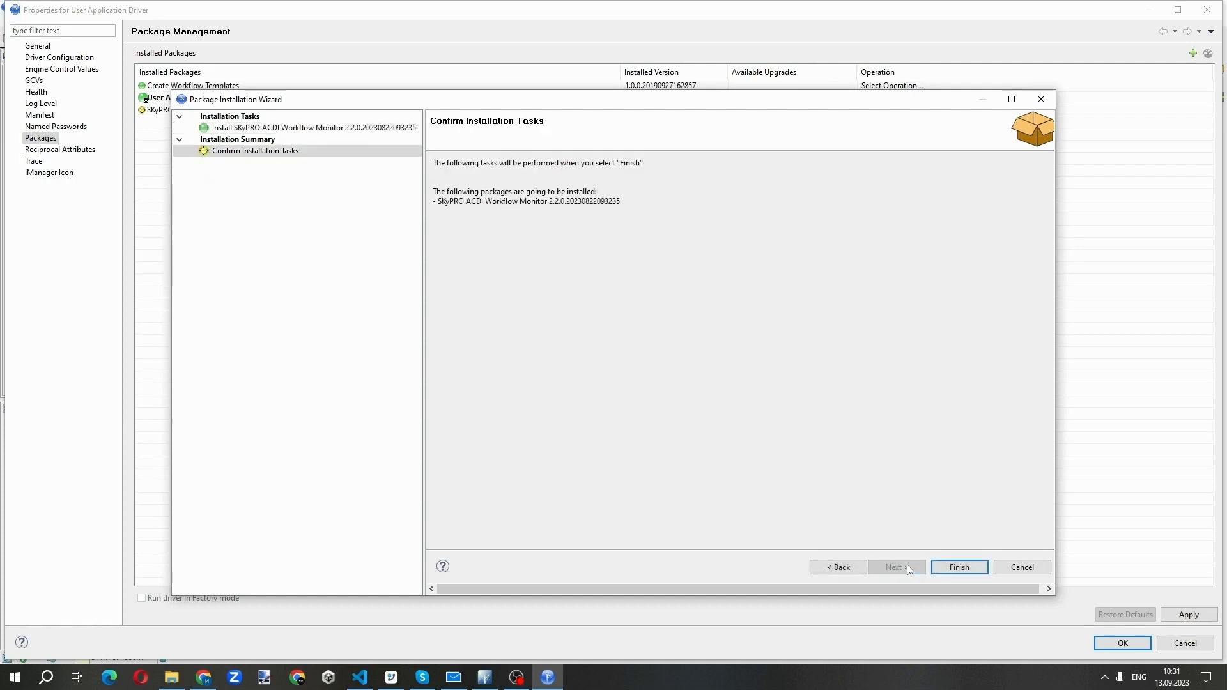
{"action": "left_click", "coordinate": [962, 568]}
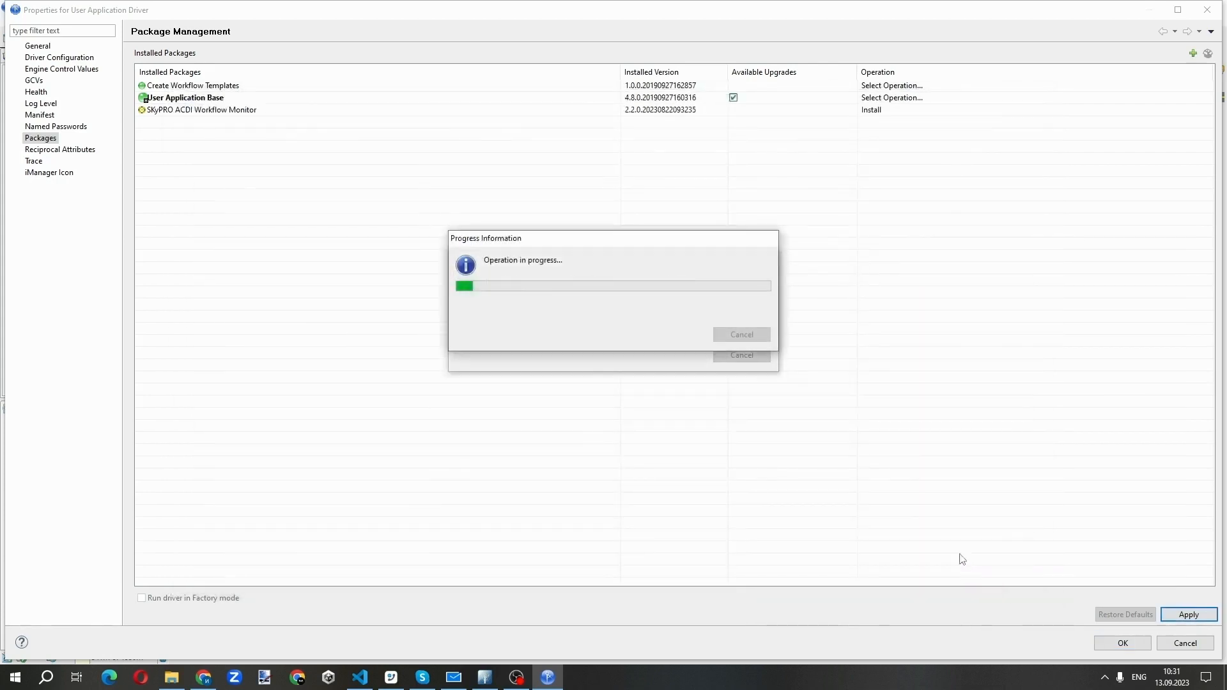
{"action": "left_click", "coordinate": [1205, 621]}
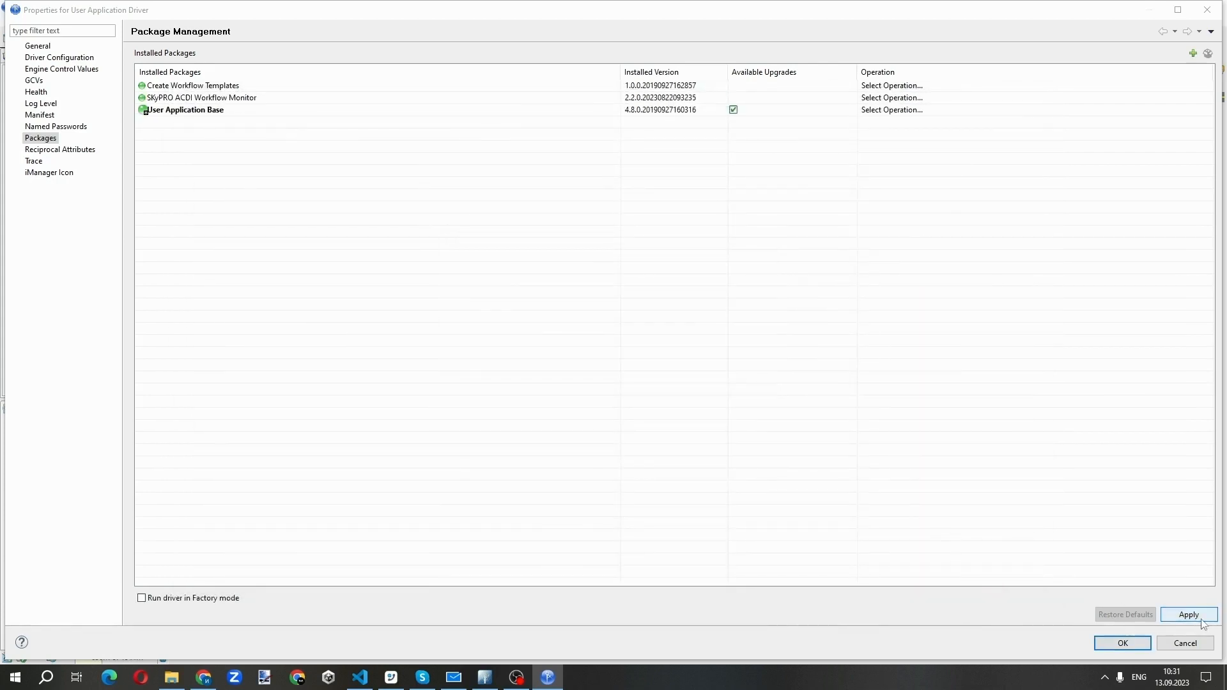
{"action": "left_click", "coordinate": [1204, 622]}
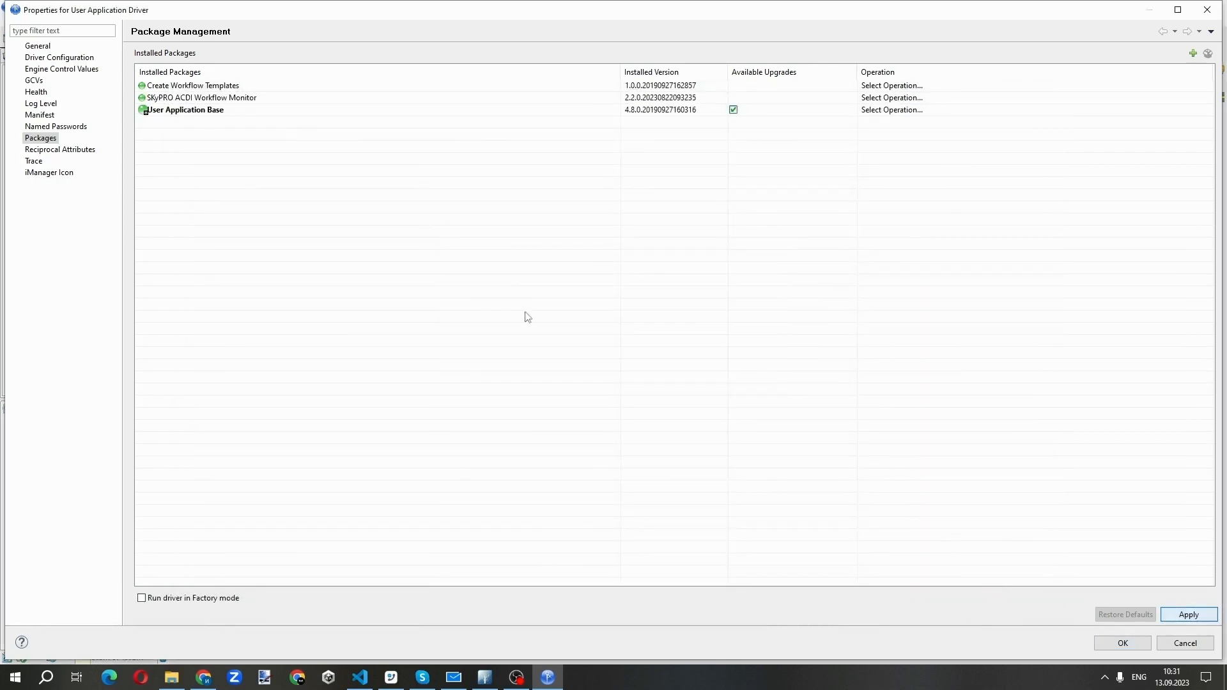
Set the basic auth password in the driver's SKyPRO ACDI Workflow Monitor GCVs and save the driver properties
{"action": "left_click", "coordinate": [34, 81]}
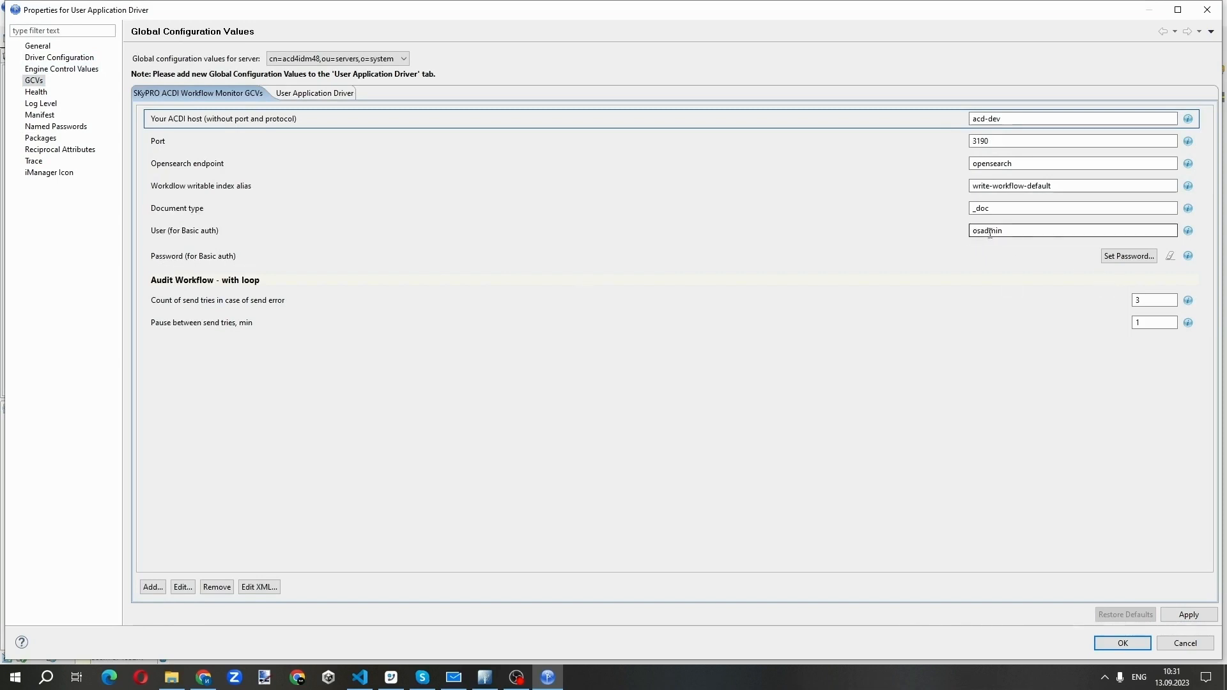
{"action": "left_click", "coordinate": [1126, 257]}
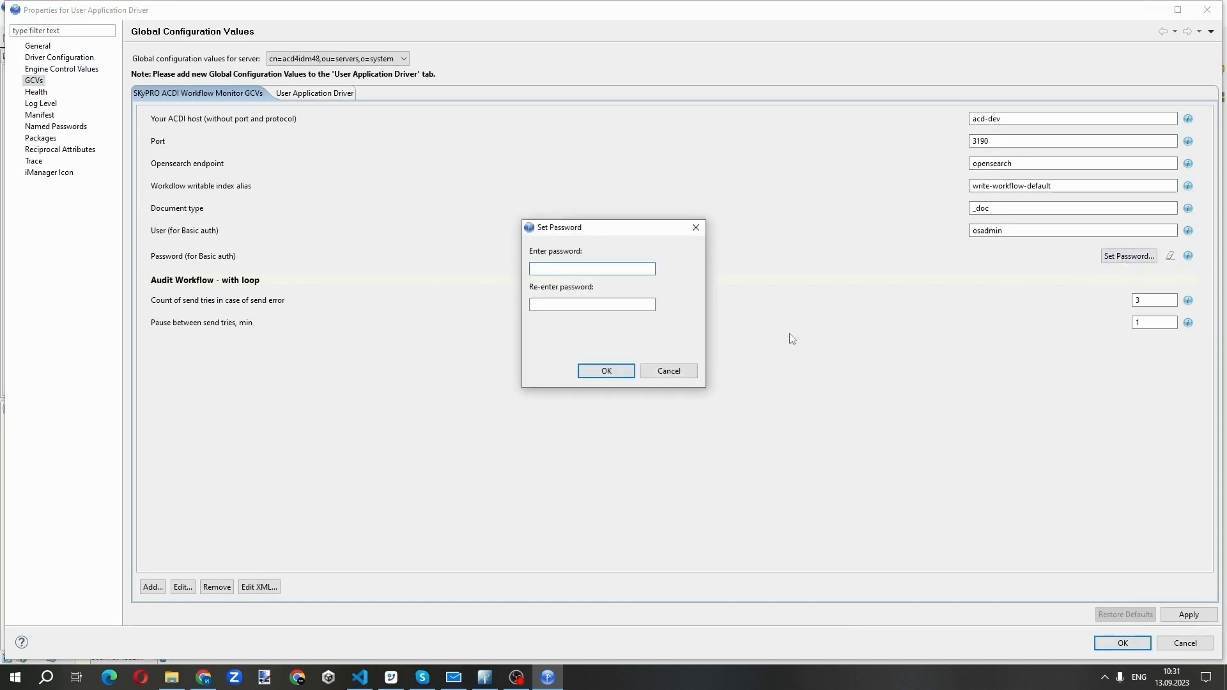
{"action": "type", "text": "••••"}
{"action": "left_click", "coordinate": [612, 307]}
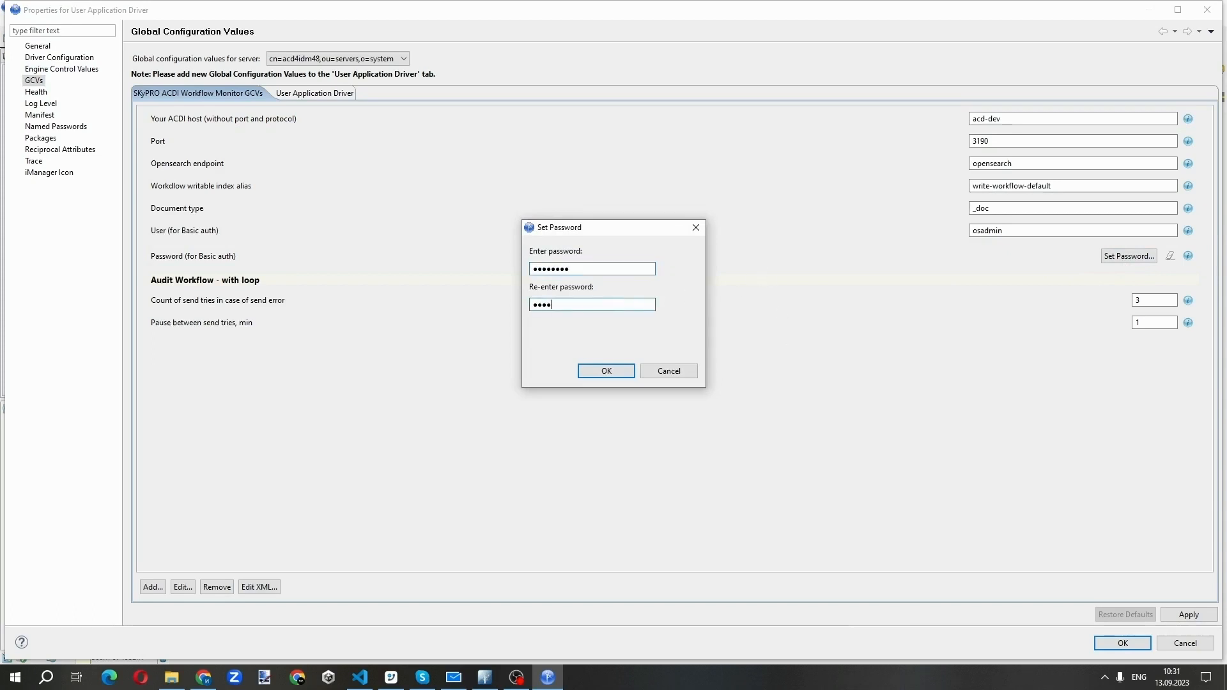
{"action": "left_click", "coordinate": [610, 372]}
{"action": "left_click", "coordinate": [1188, 615]}
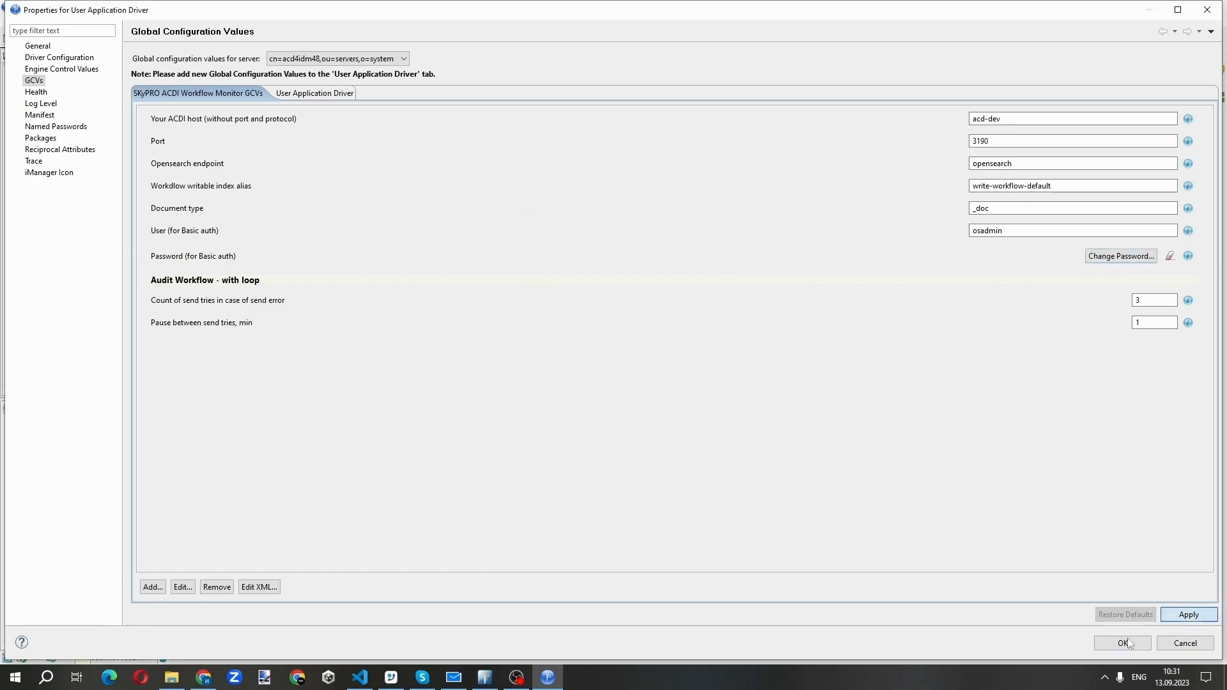
{"action": "left_click", "coordinate": [1122, 644]}
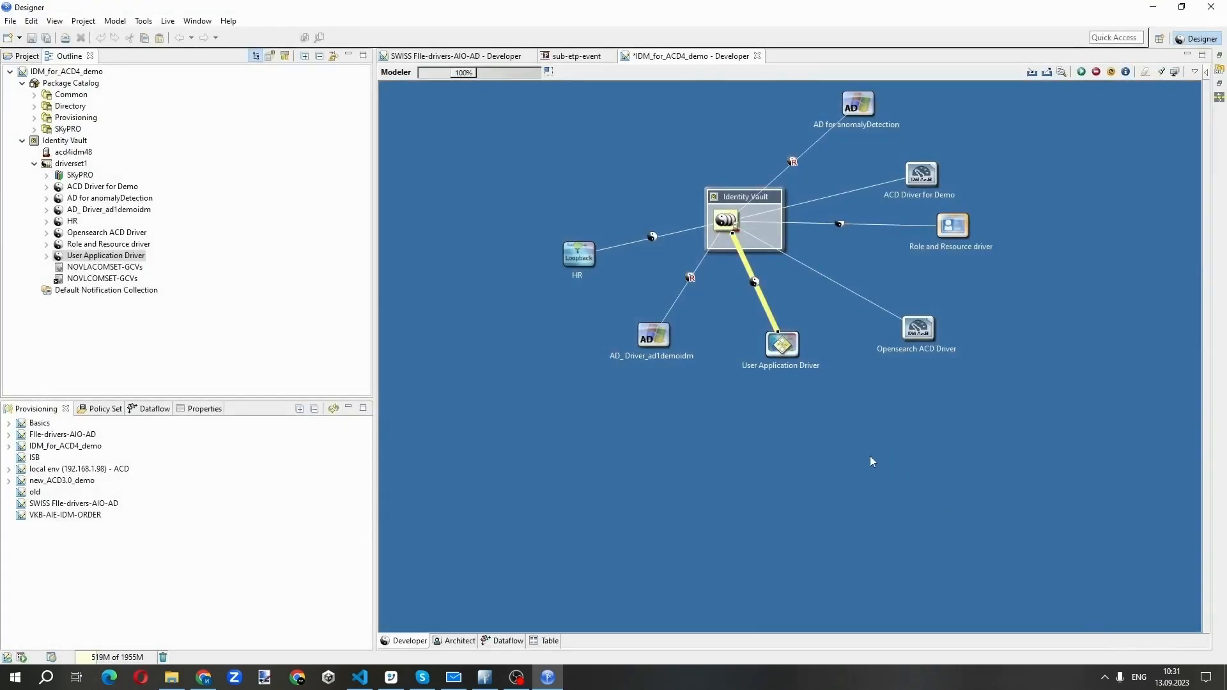
Examine the Custom Templates under the User Application Driver's provisioning request definitions in the IDM_for_ACD4_demo project
{"action": "left_click", "coordinate": [51, 446]}
{"action": "left_click", "coordinate": [9, 446]}
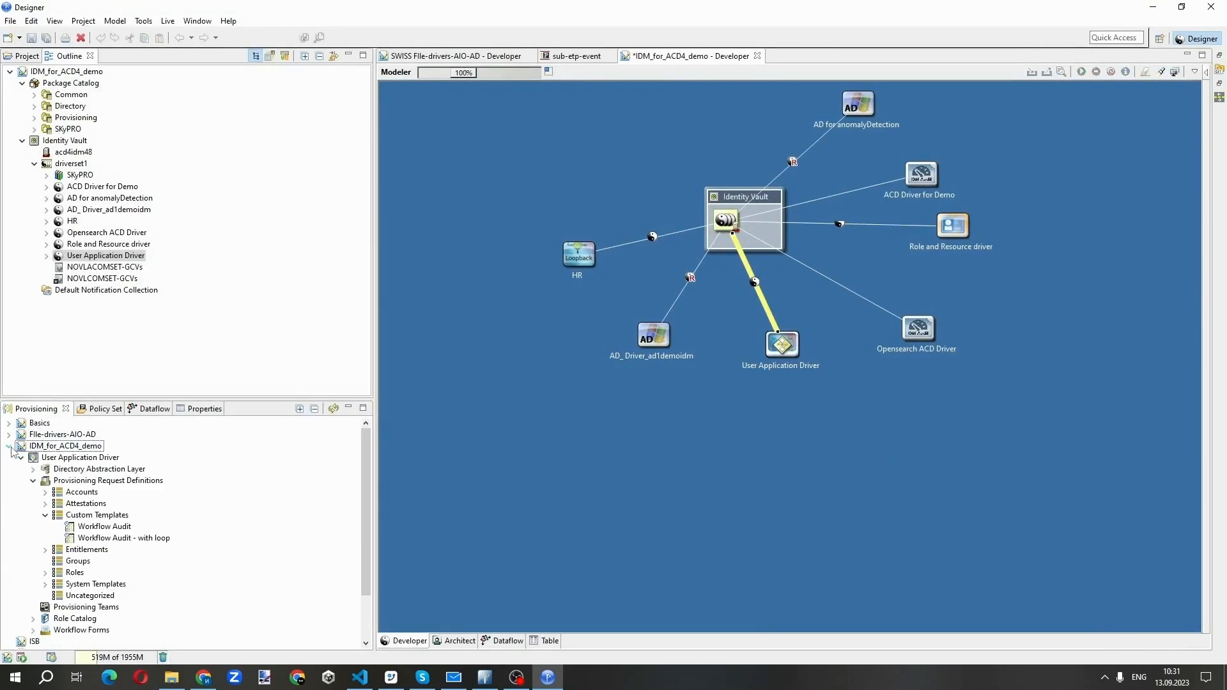
{"action": "left_click", "coordinate": [45, 515]}
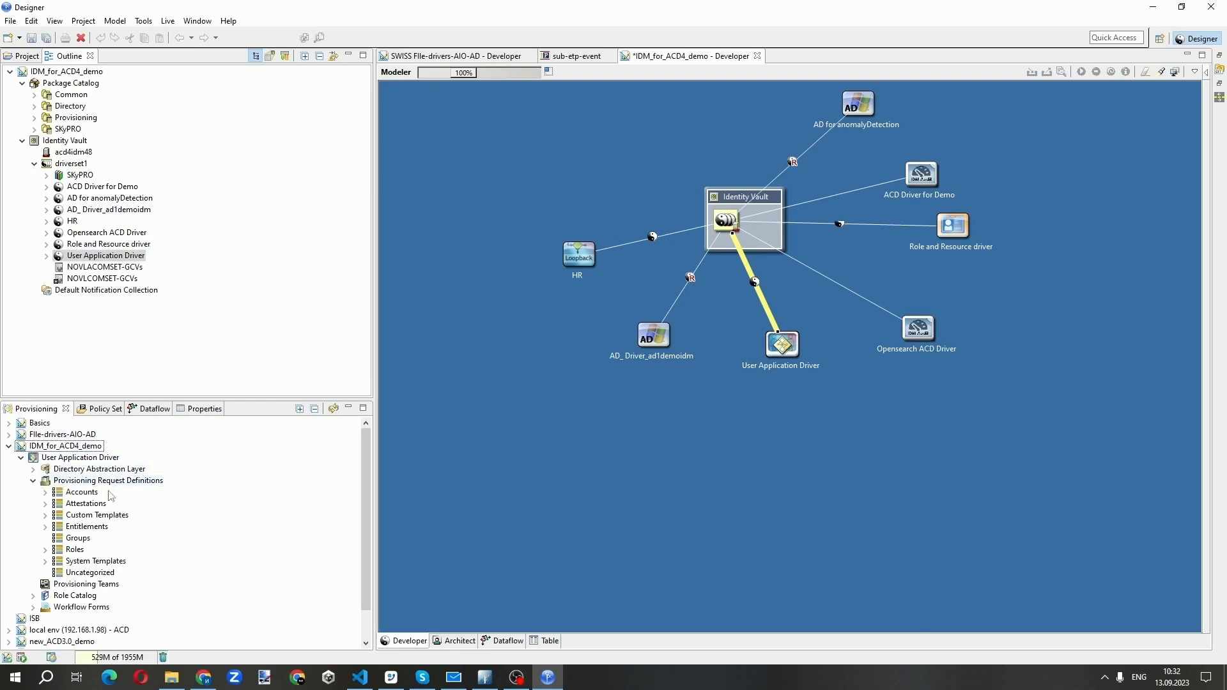
{"action": "left_click", "coordinate": [46, 516]}
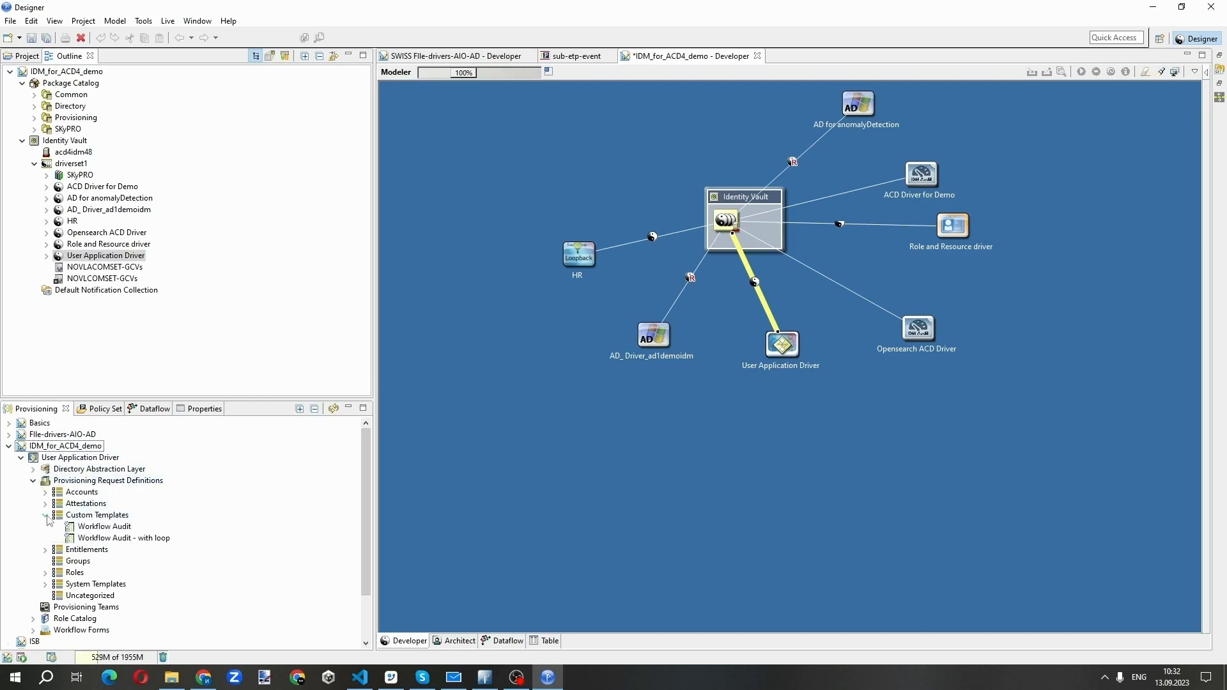
Open the Workflow Audit template's flow and compare it with the start and finish block diagram in the PDF installation manual
{"action": "double_click", "coordinate": [121, 527]}
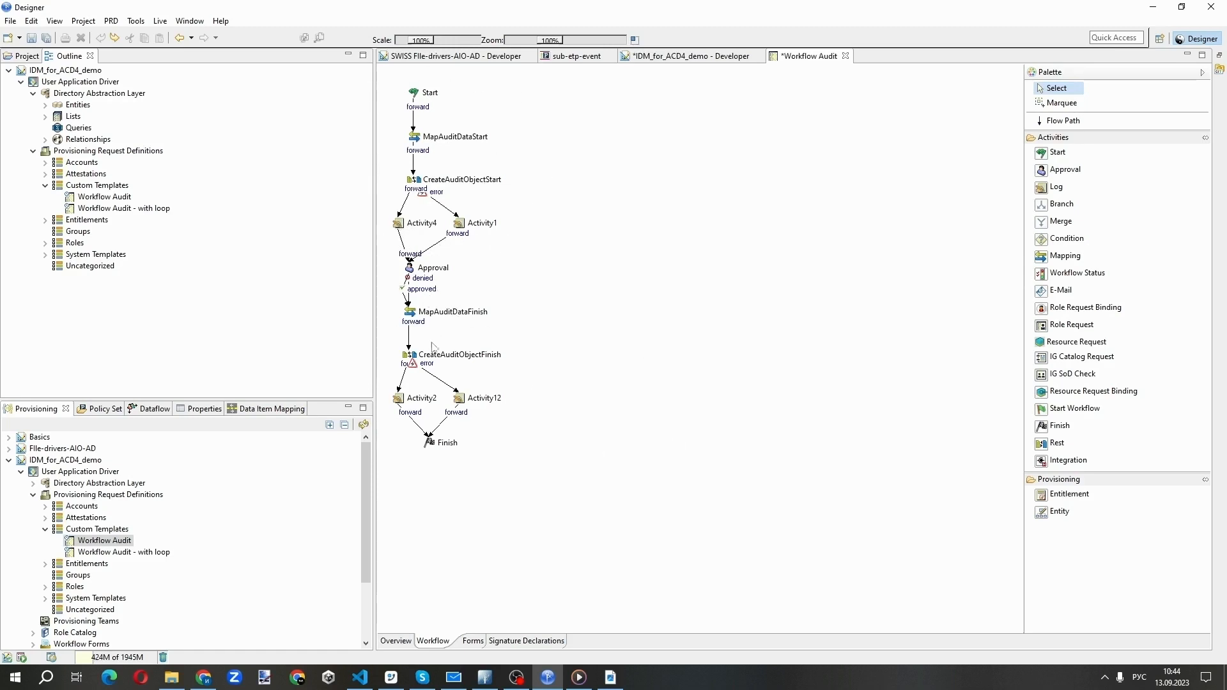
{"action": "left_click", "coordinate": [612, 672]}
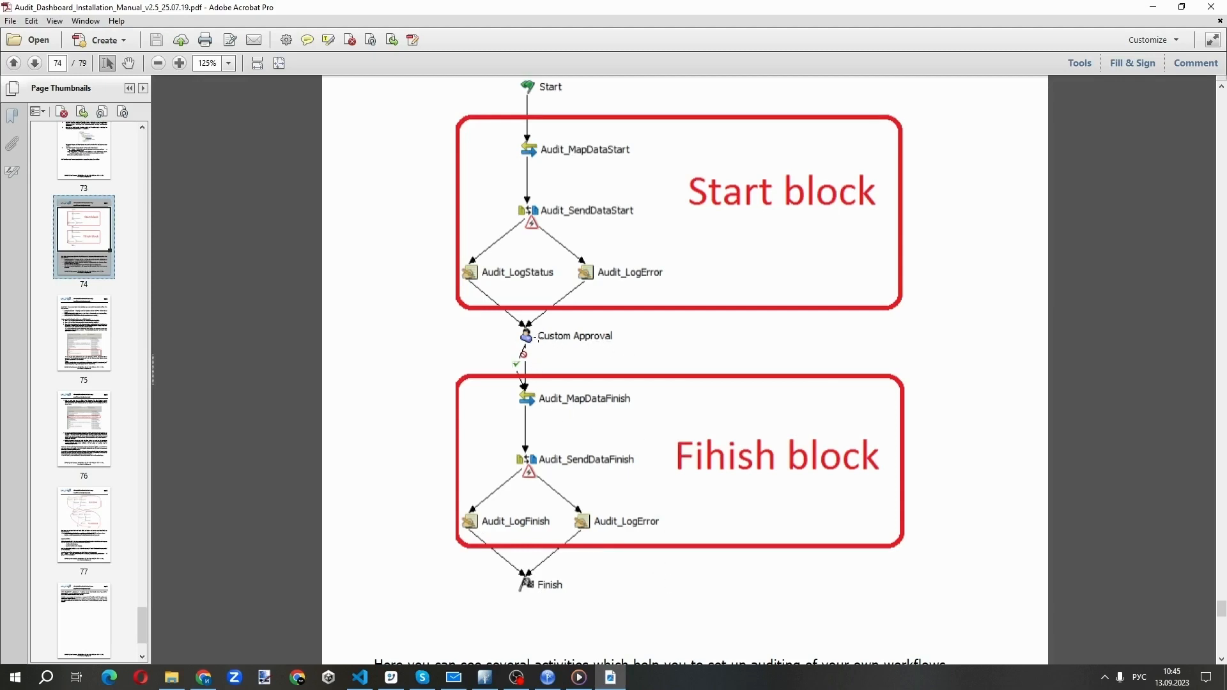
{"action": "left_click", "coordinate": [548, 677]}
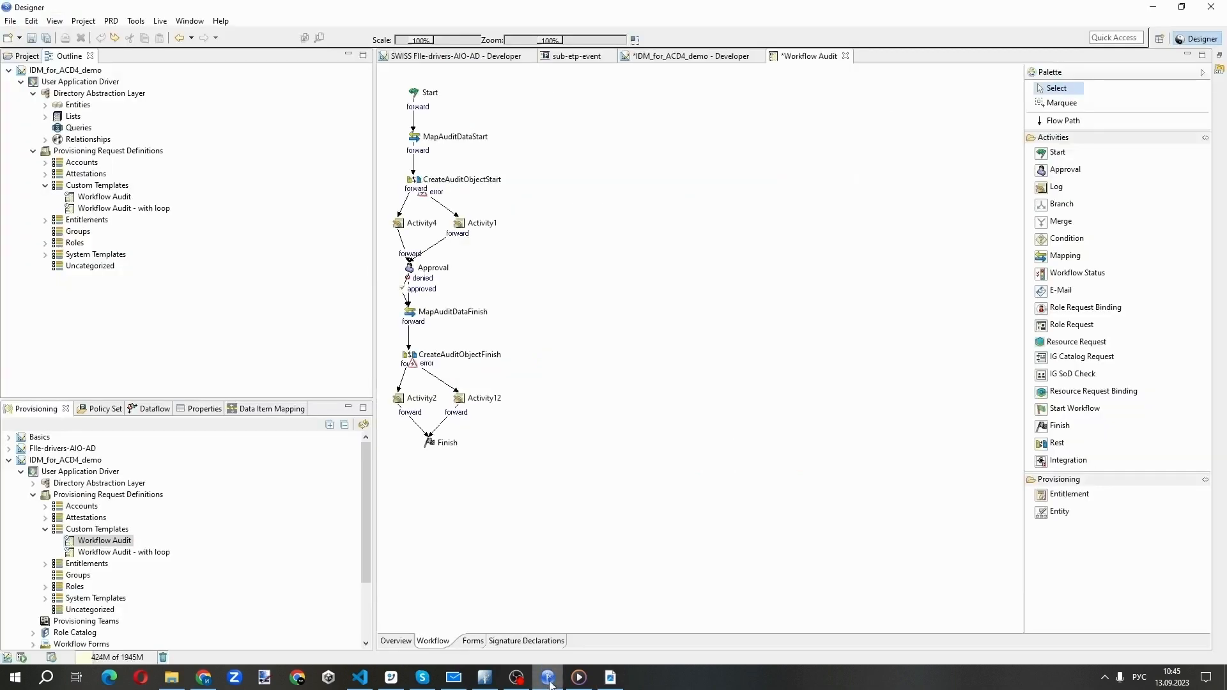
Examine the data item mappings of the Approval and MapAuditDataFinish activities in the Workflow Audit template, including the audit step's source expression
{"action": "left_click", "coordinate": [432, 268]}
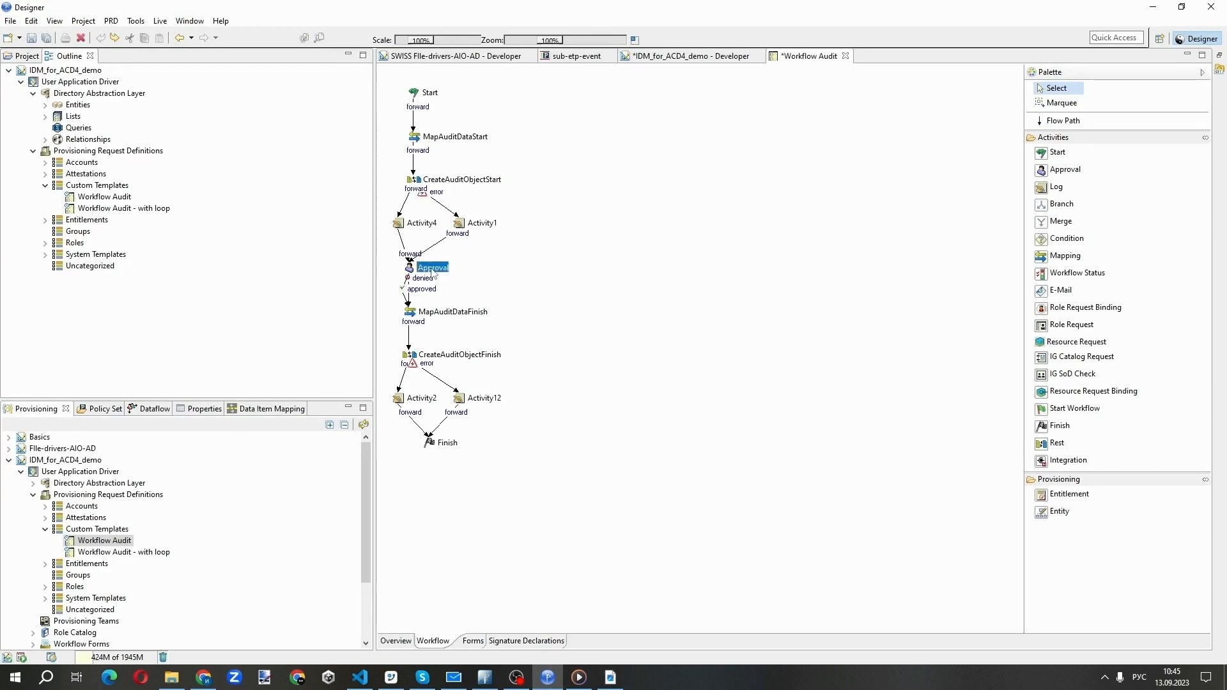
{"action": "left_click", "coordinate": [282, 410]}
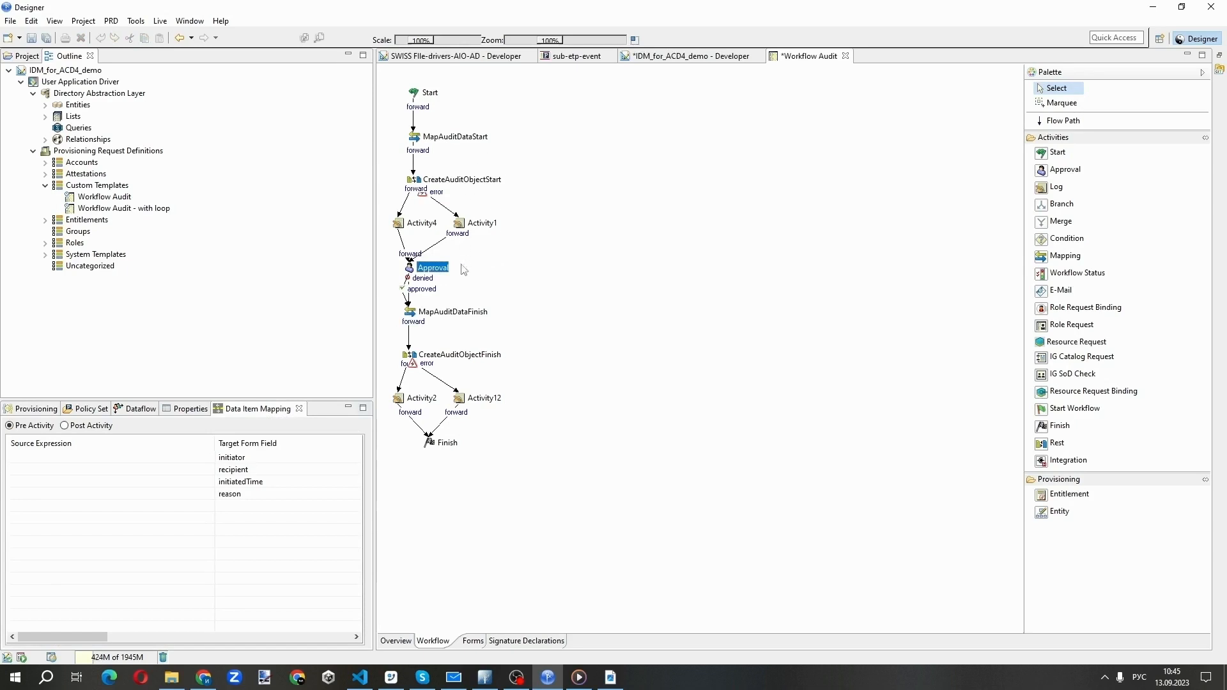
{"action": "left_click", "coordinate": [442, 315]}
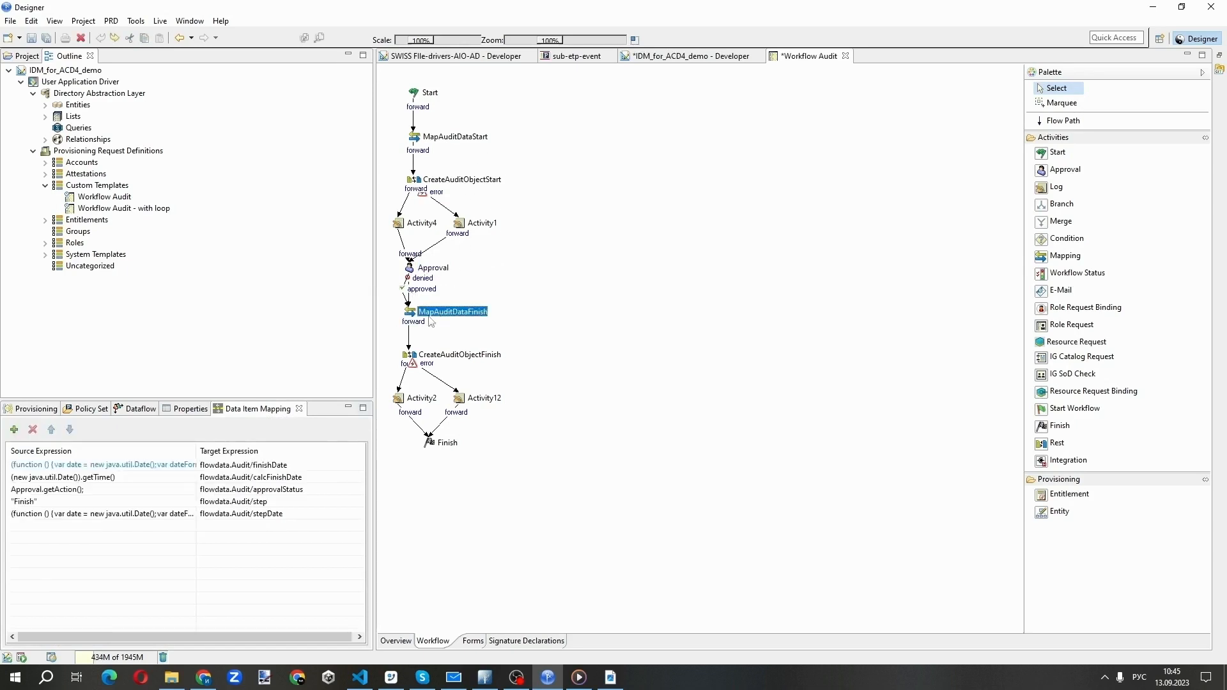
{"action": "left_click", "coordinate": [64, 503]}
{"action": "left_click", "coordinate": [45, 503]}
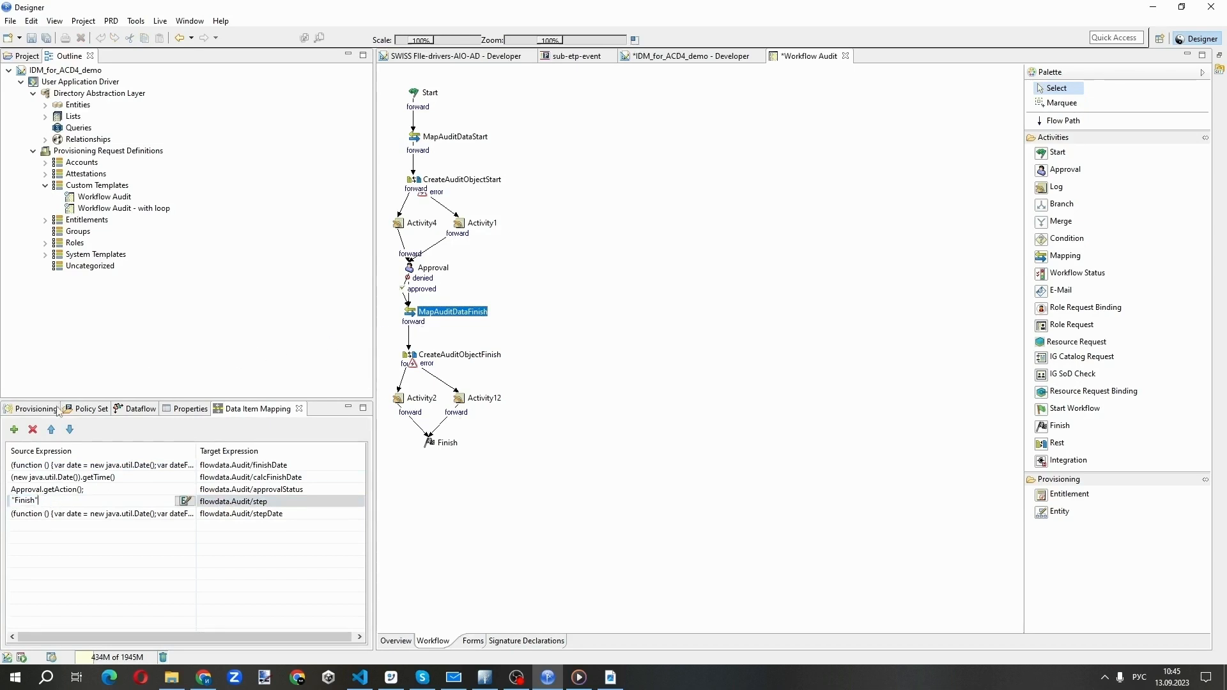
Open the workflow of the Workflow Audit - with loop template and inspect the data item mappings of Approval and MapAuditDataFinish
{"action": "left_click", "coordinate": [35, 409]}
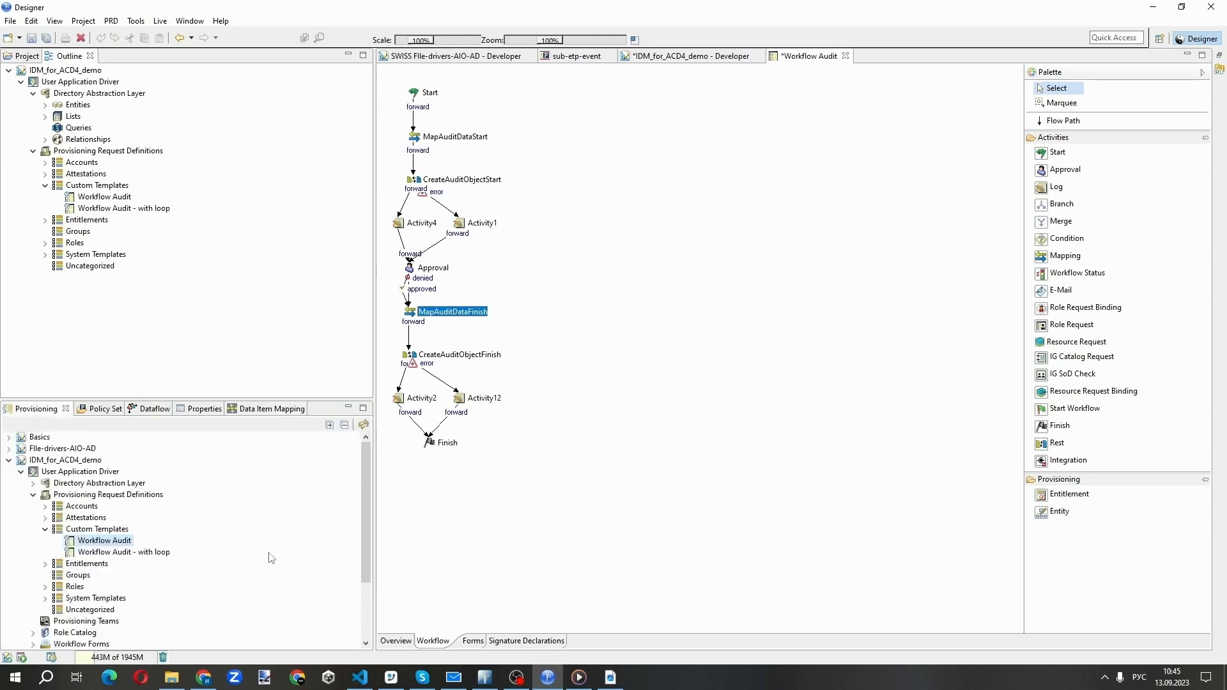
{"action": "double_click", "coordinate": [161, 553]}
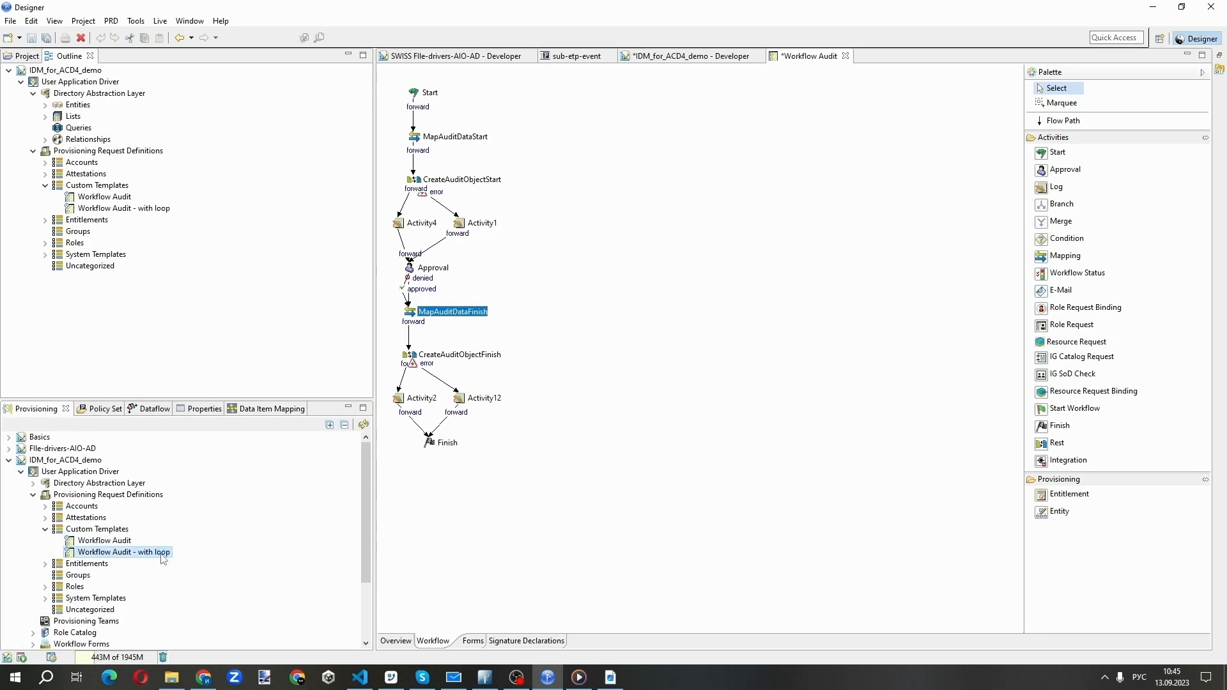
{"action": "left_click", "coordinate": [452, 644]}
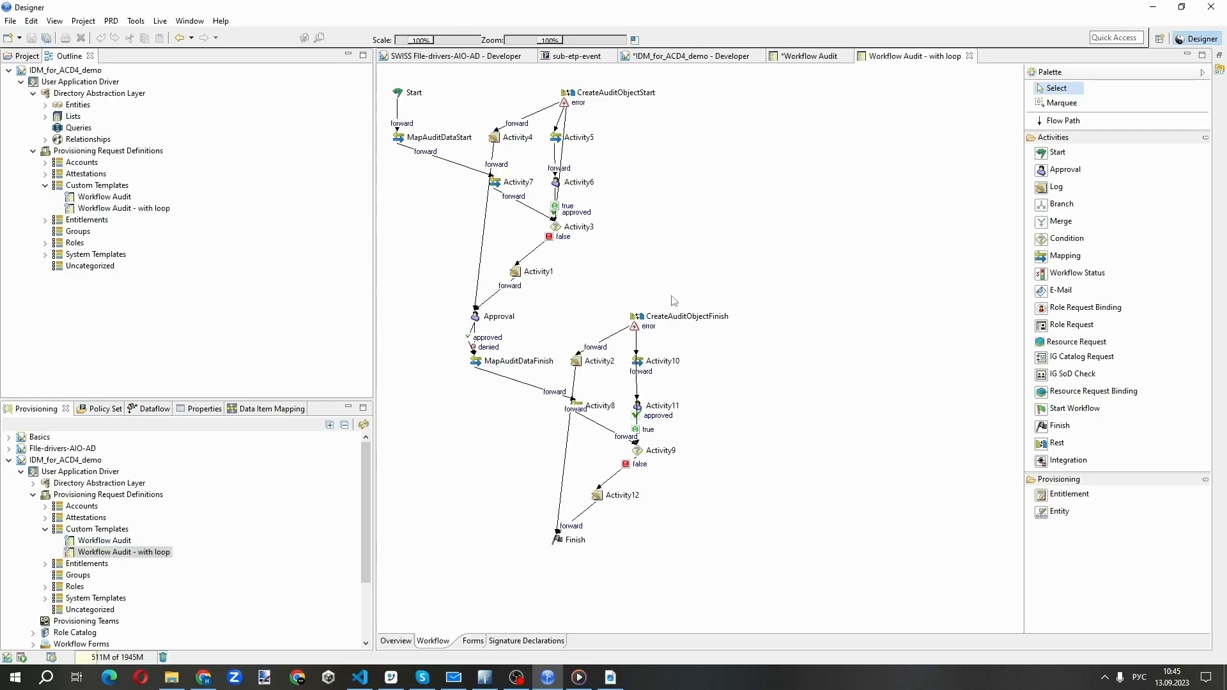
{"action": "double_click", "coordinate": [502, 319]}
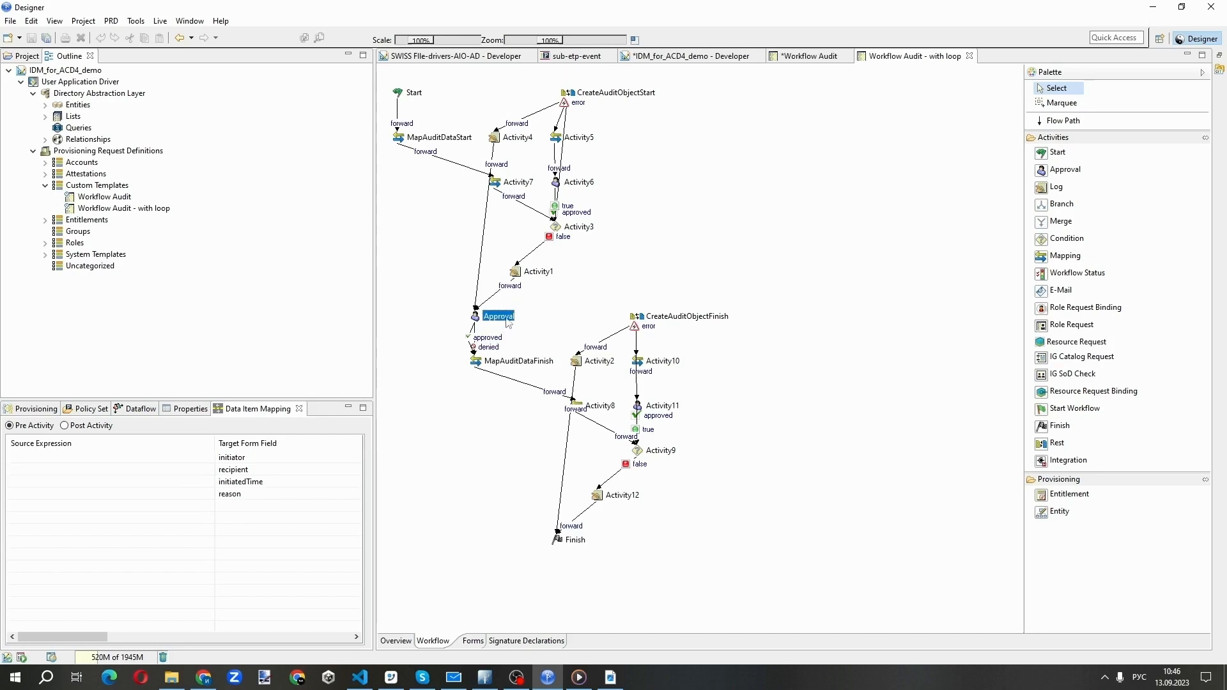
{"action": "left_click", "coordinate": [513, 362]}
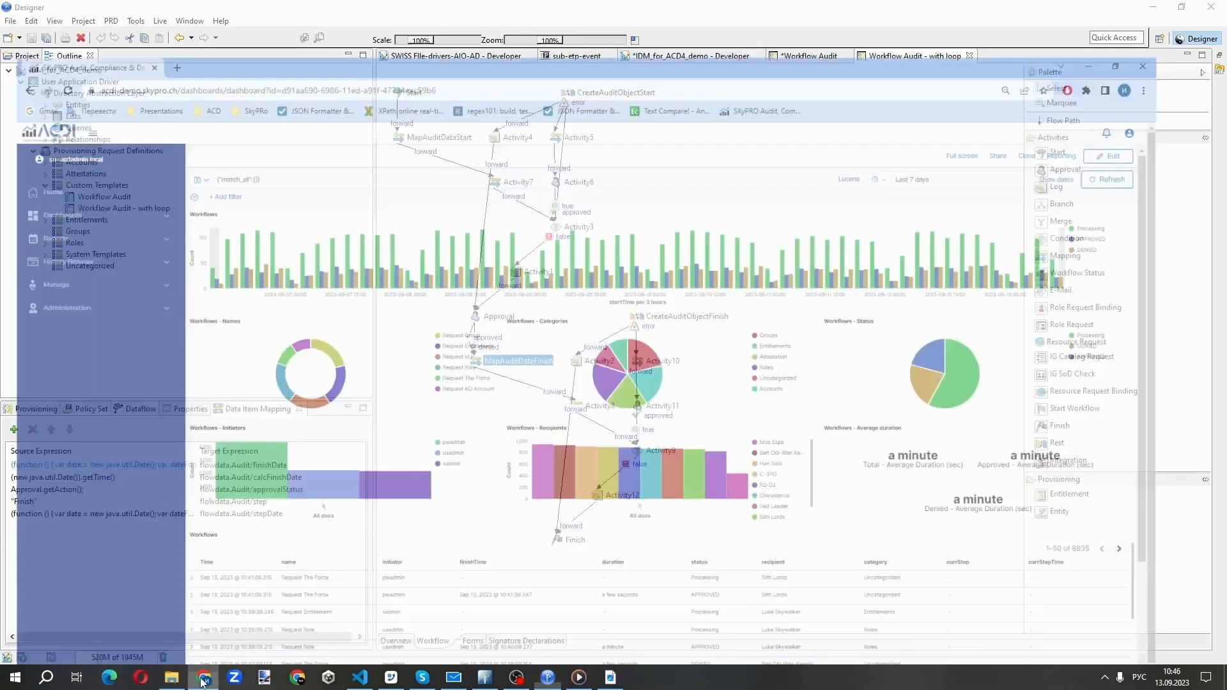
Switch to the ACDI web application in Chrome and load the NetIQ Workflow Dashboard from the NetIQ IDM dashboards to review its charts
{"action": "left_click", "coordinate": [246, 633]}
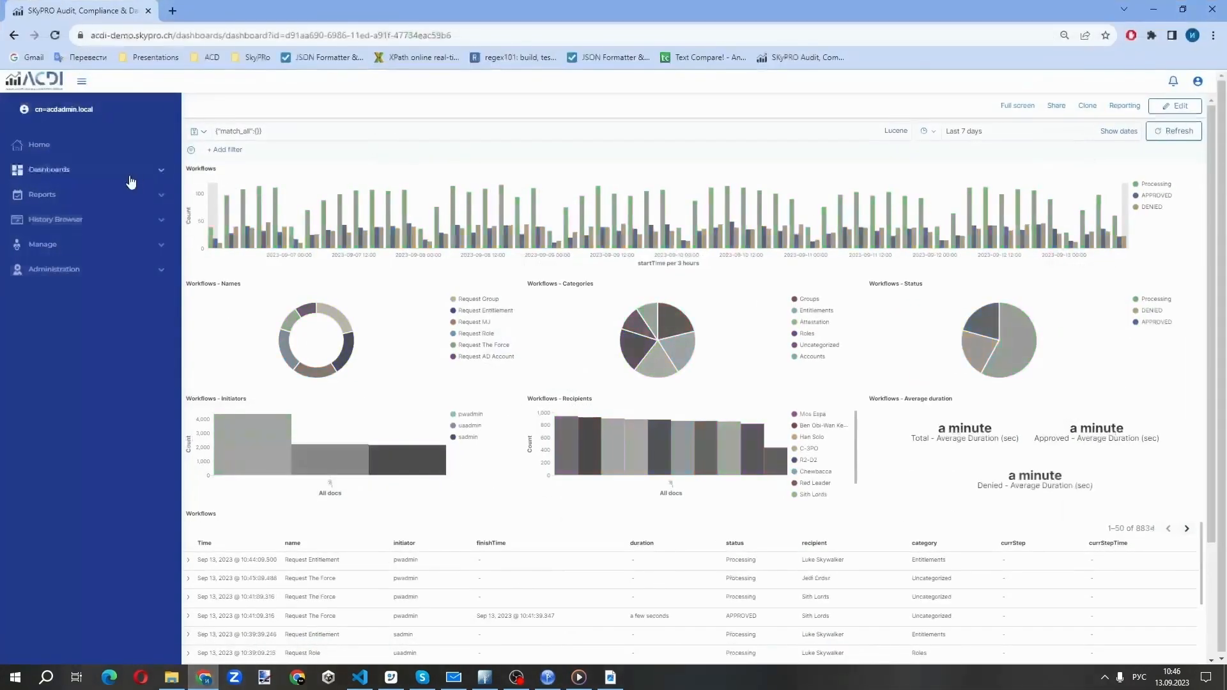
{"action": "left_click", "coordinate": [160, 173]}
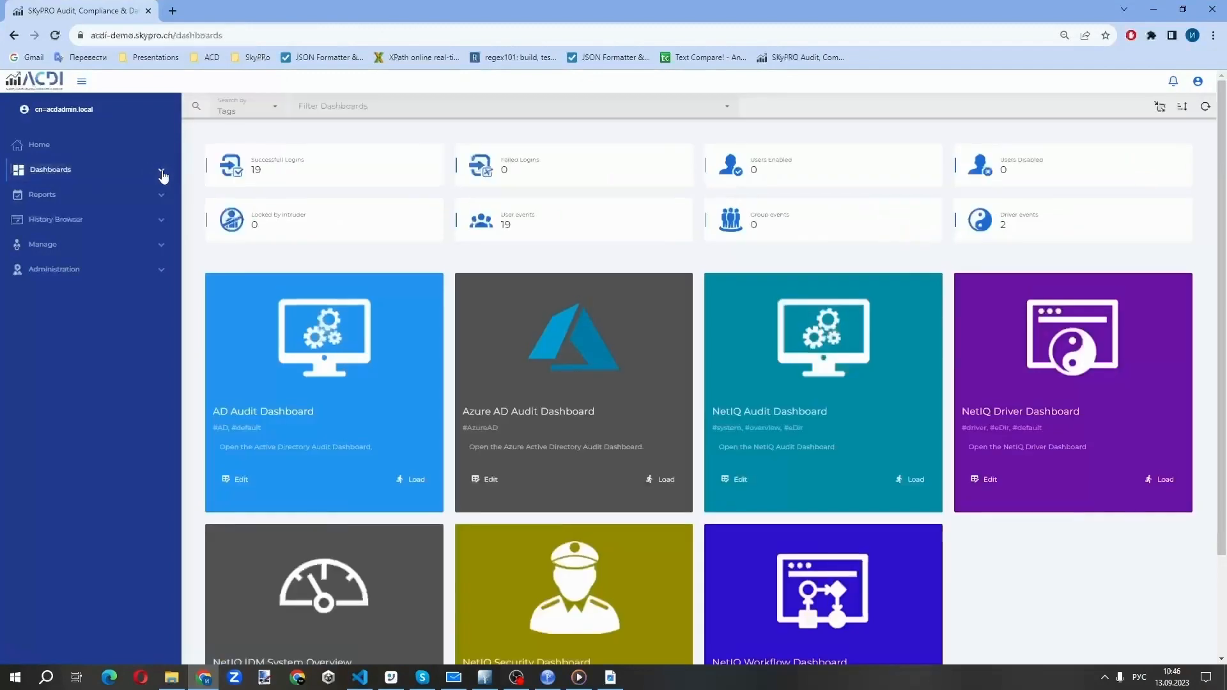
{"action": "left_click", "coordinate": [159, 172]}
{"action": "left_click", "coordinate": [60, 225]}
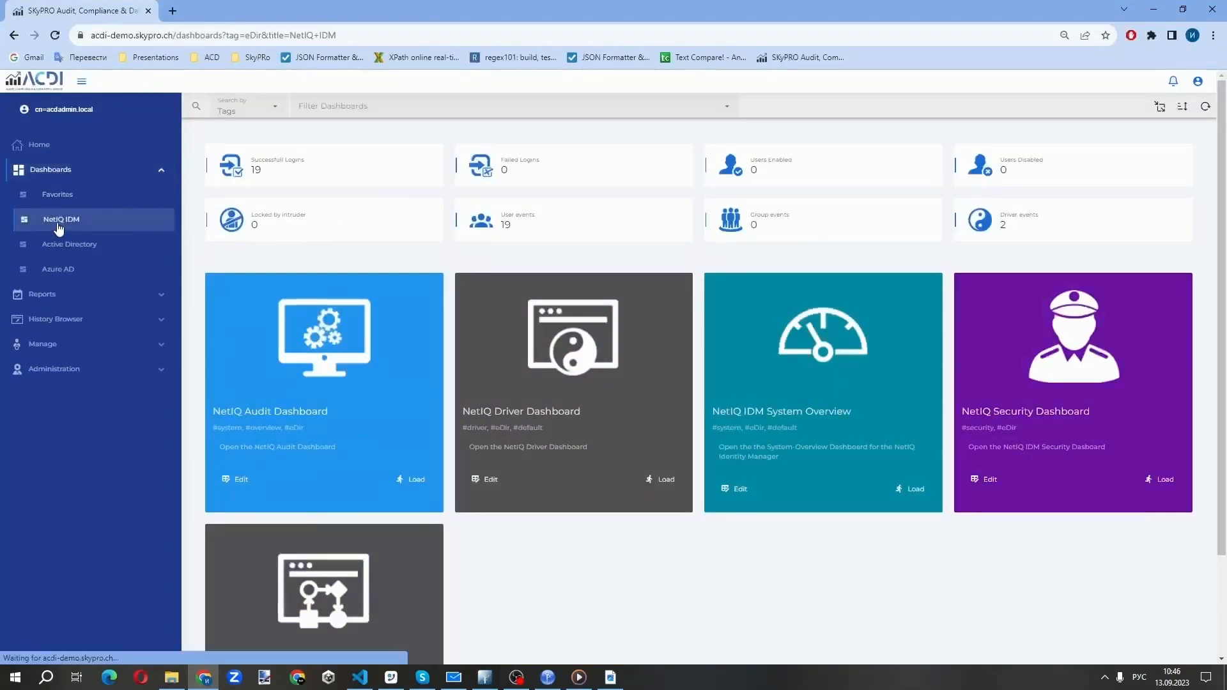
{"action": "scroll", "coordinate": [550, 543], "scroll_direction": "down", "scroll_amount": 2}
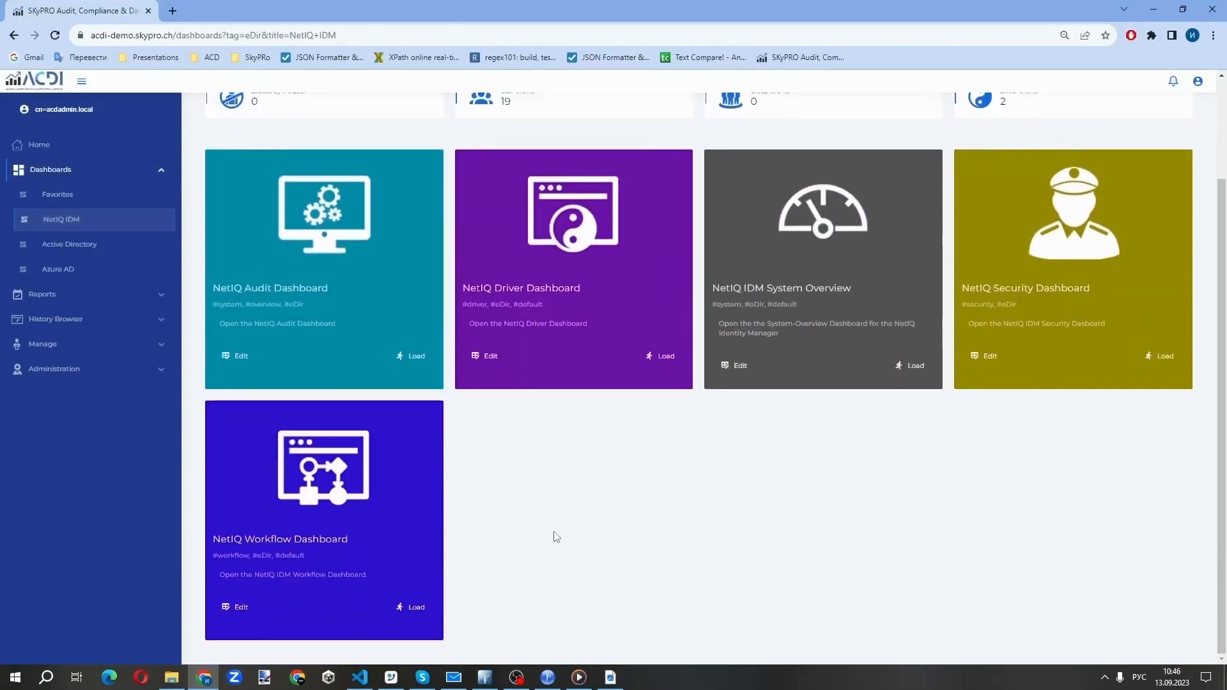
{"action": "left_click", "coordinate": [416, 608]}
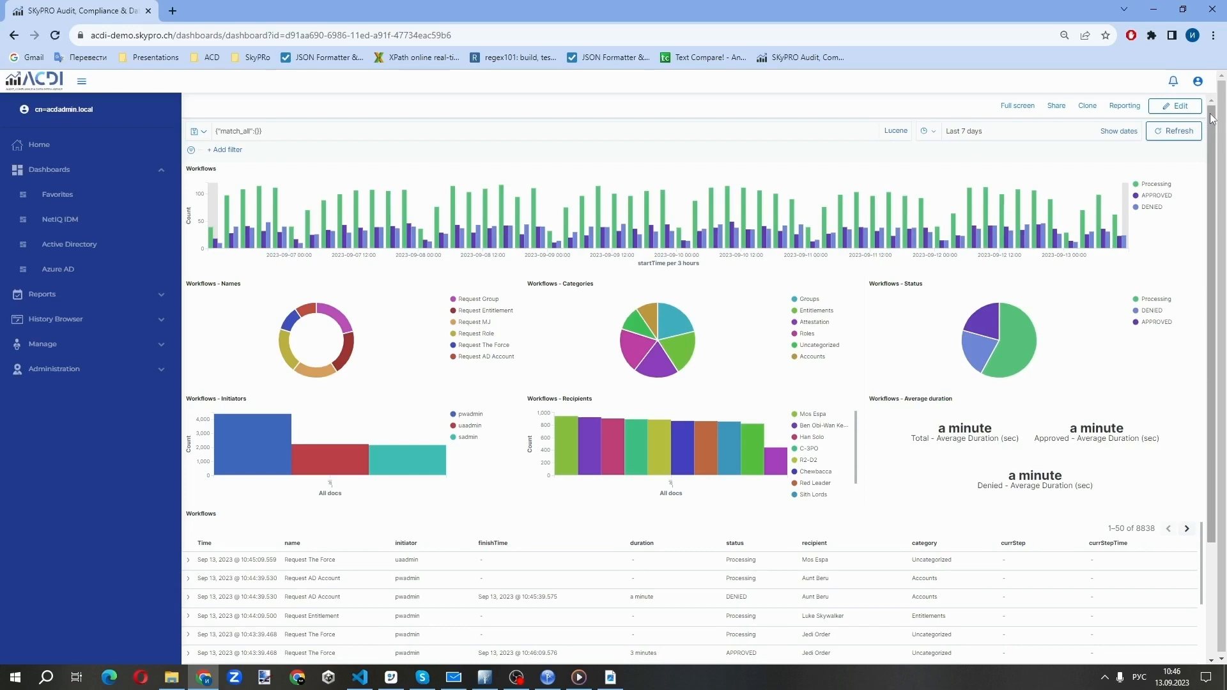
{"action": "left_click_drag", "start_coordinate": [1212, 118], "coordinate": [1225, 92]}
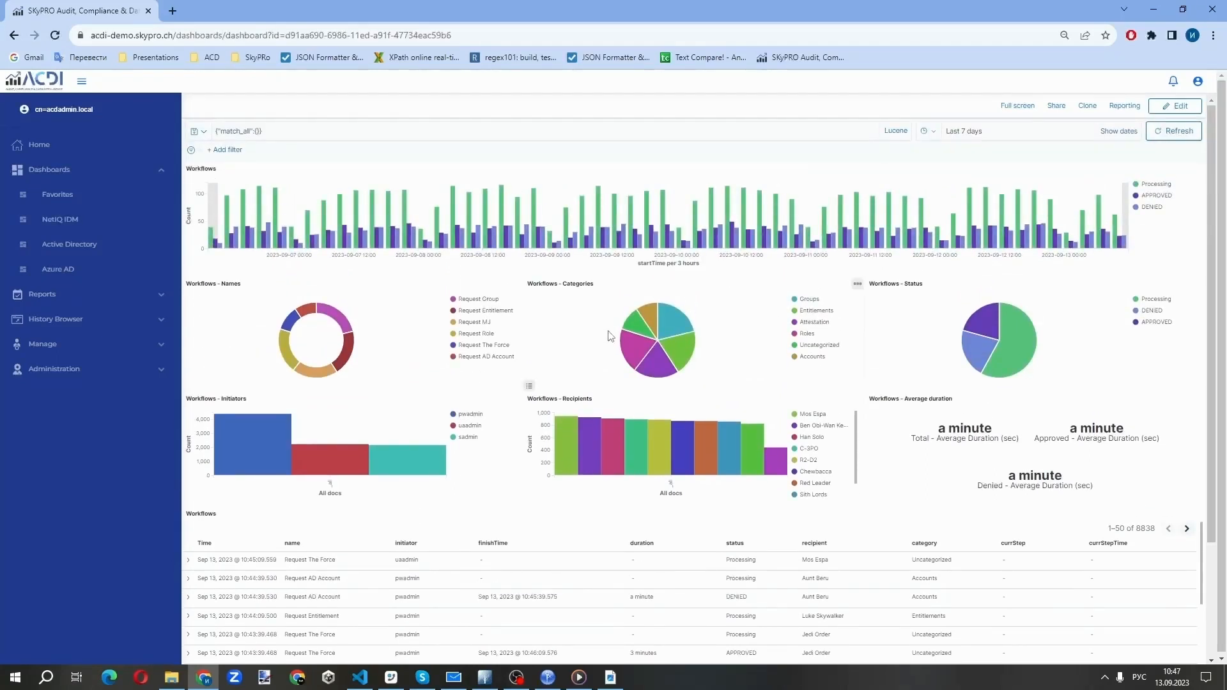
Load the NetIQ Workflow Report from the available reports
{"action": "left_click", "coordinate": [161, 170]}
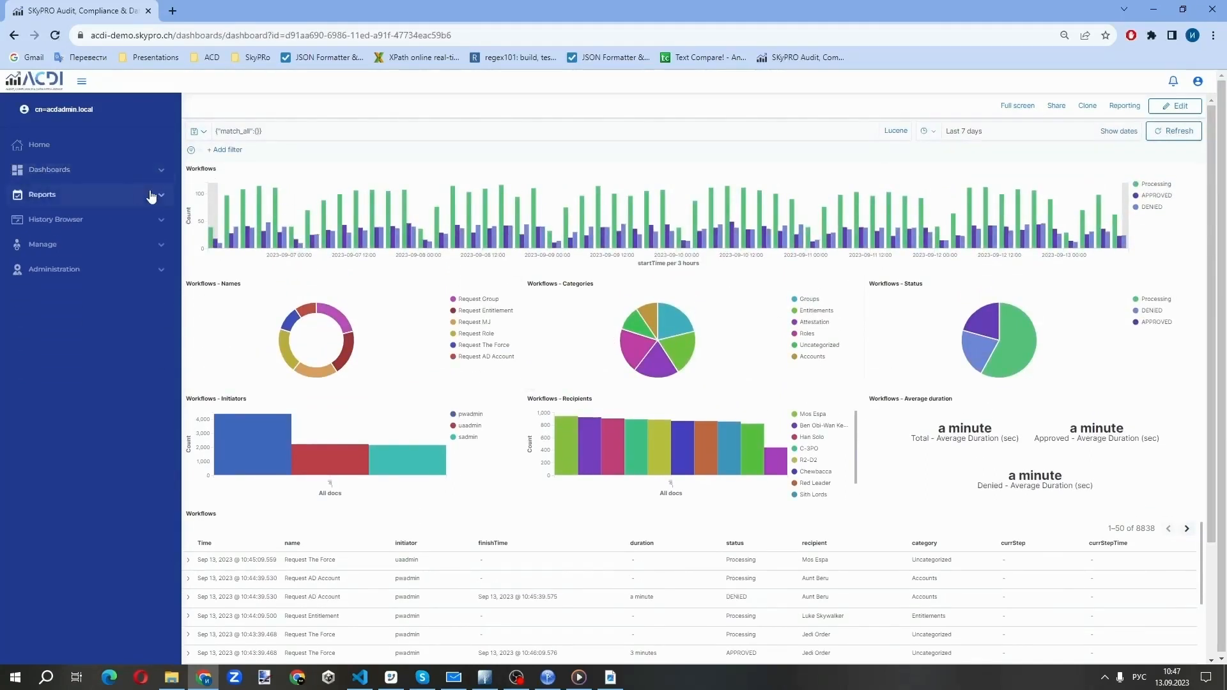
{"action": "left_click", "coordinate": [110, 199]}
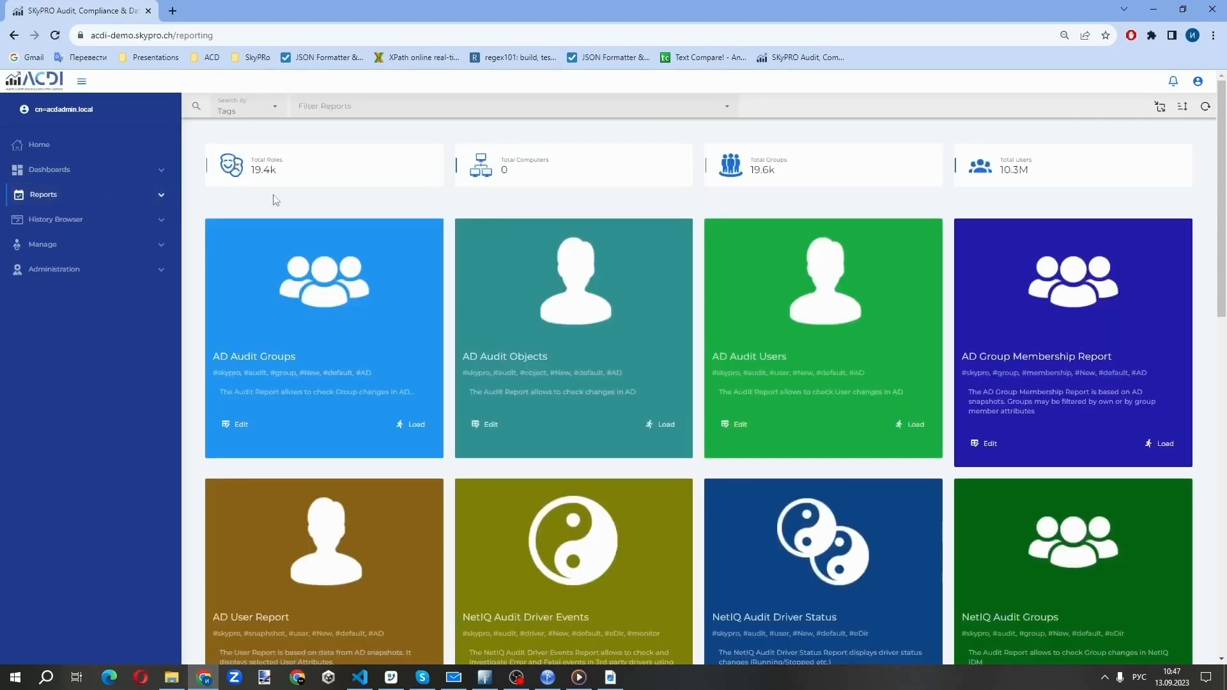
{"action": "left_click_drag", "start_coordinate": [1224, 137], "coordinate": [1218, 482]}
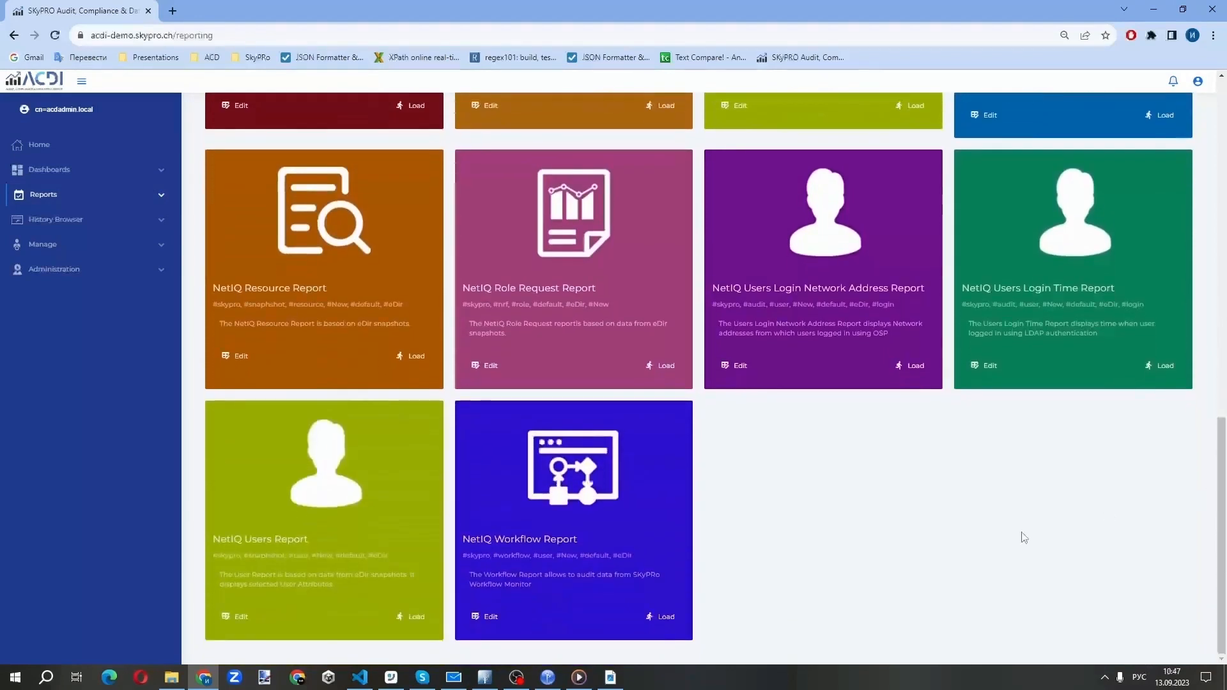
{"action": "left_click", "coordinate": [662, 617]}
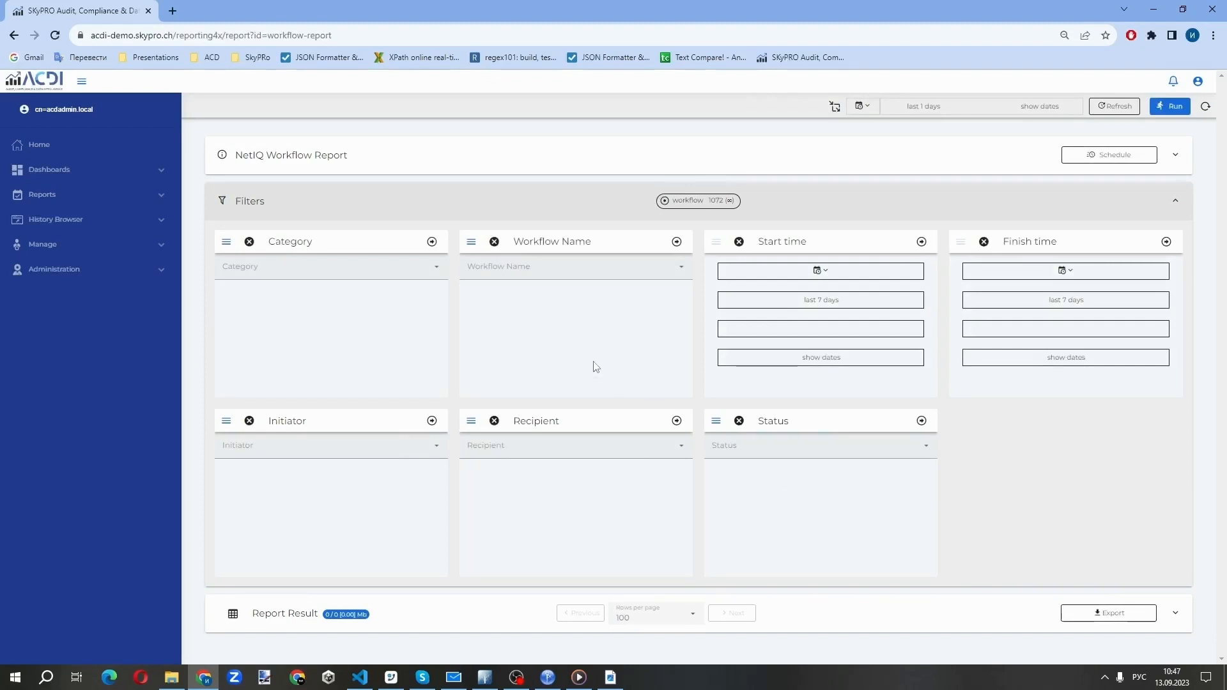
Filter the workflow report by category Accounts and workflow name Request AD Account, and run it
{"action": "left_click", "coordinate": [333, 271]}
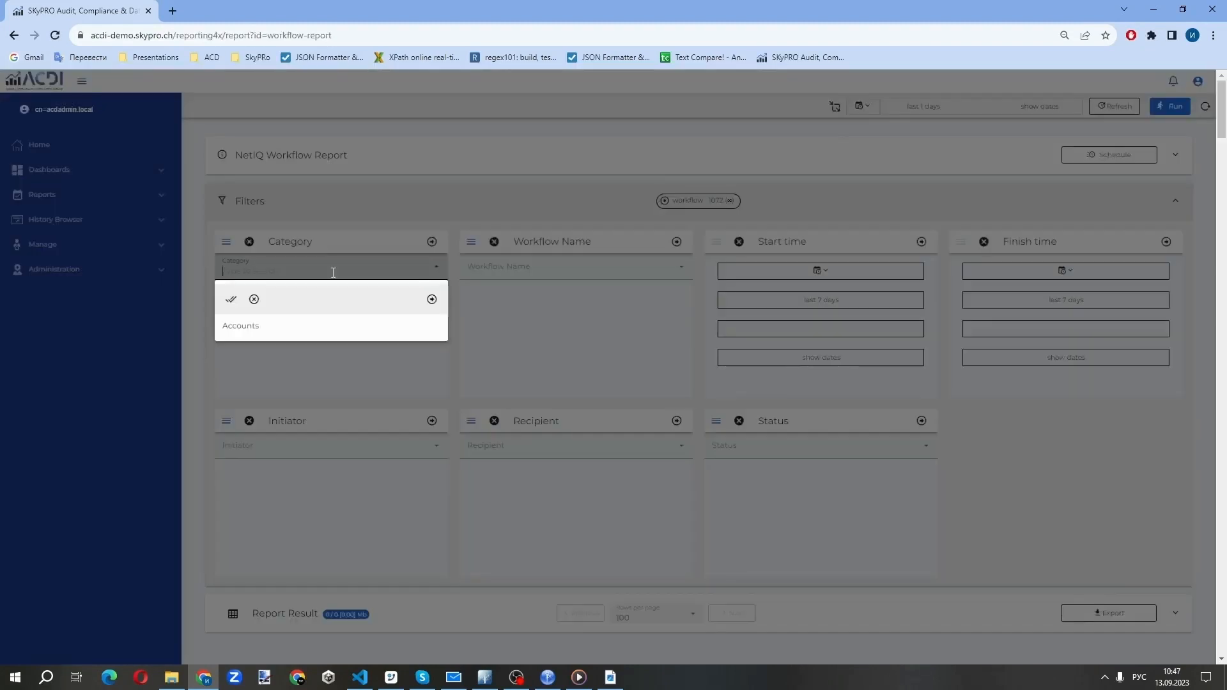
{"action": "left_click", "coordinate": [337, 329]}
{"action": "left_click", "coordinate": [431, 300]}
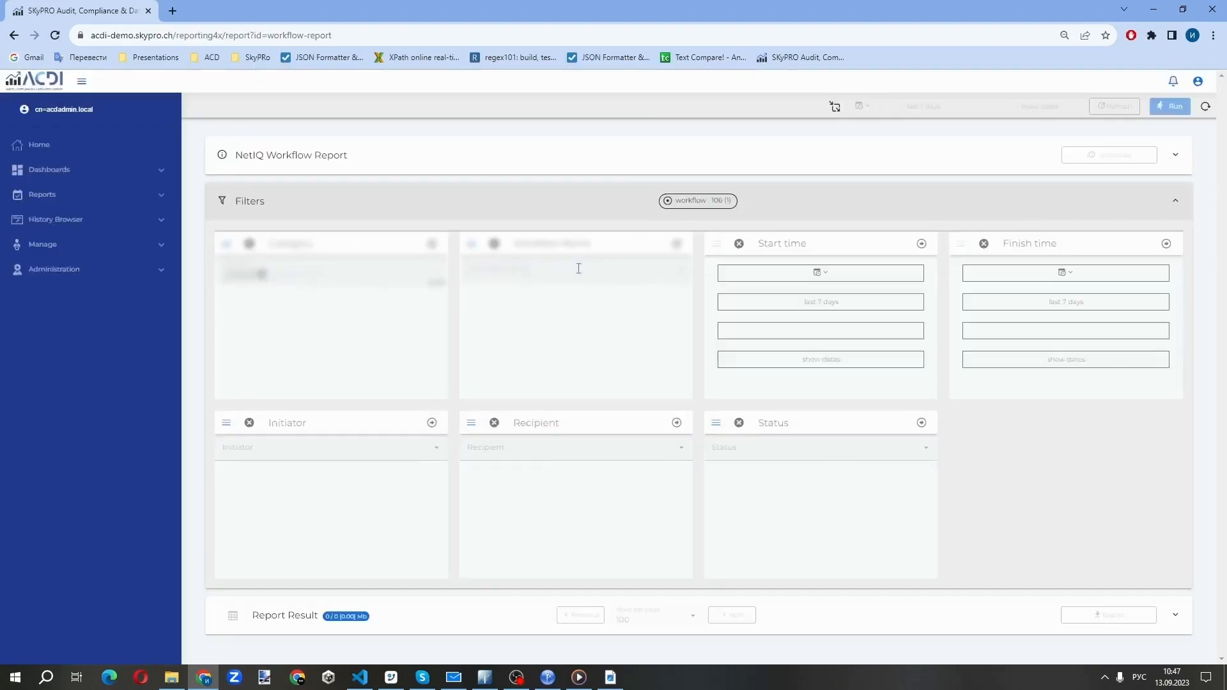
{"action": "left_click", "coordinate": [567, 265]}
{"action": "left_click", "coordinate": [517, 327]}
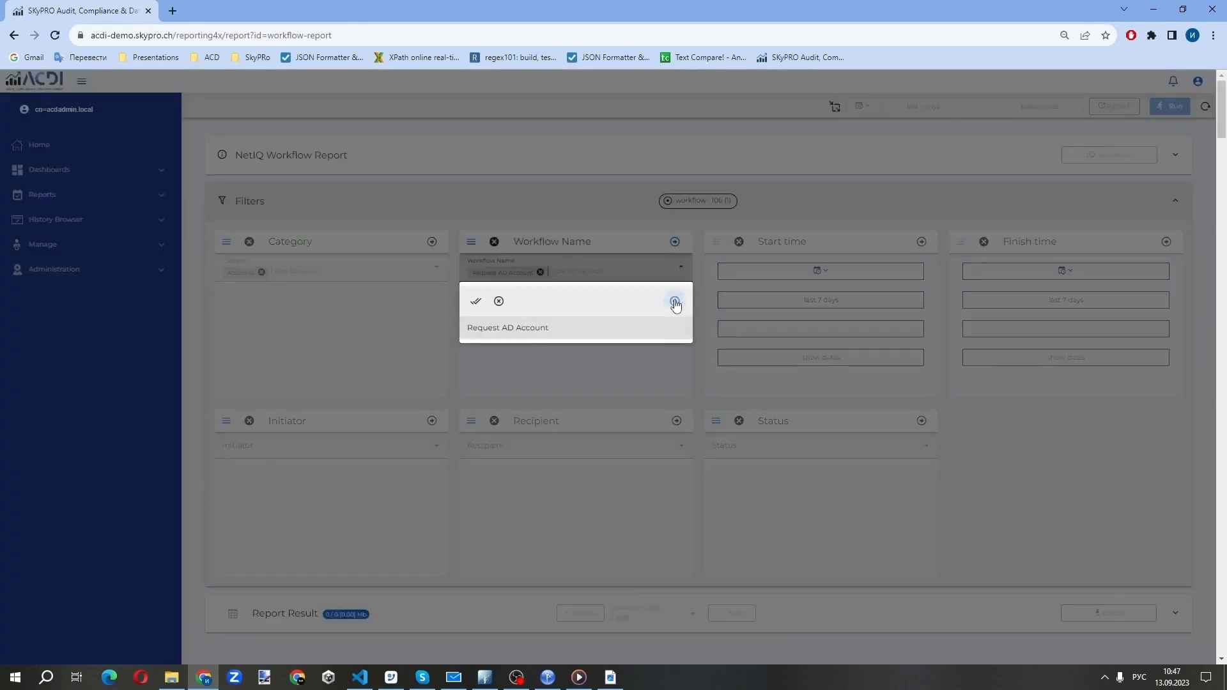
{"action": "left_click", "coordinate": [676, 301]}
{"action": "left_click", "coordinate": [1170, 106]}
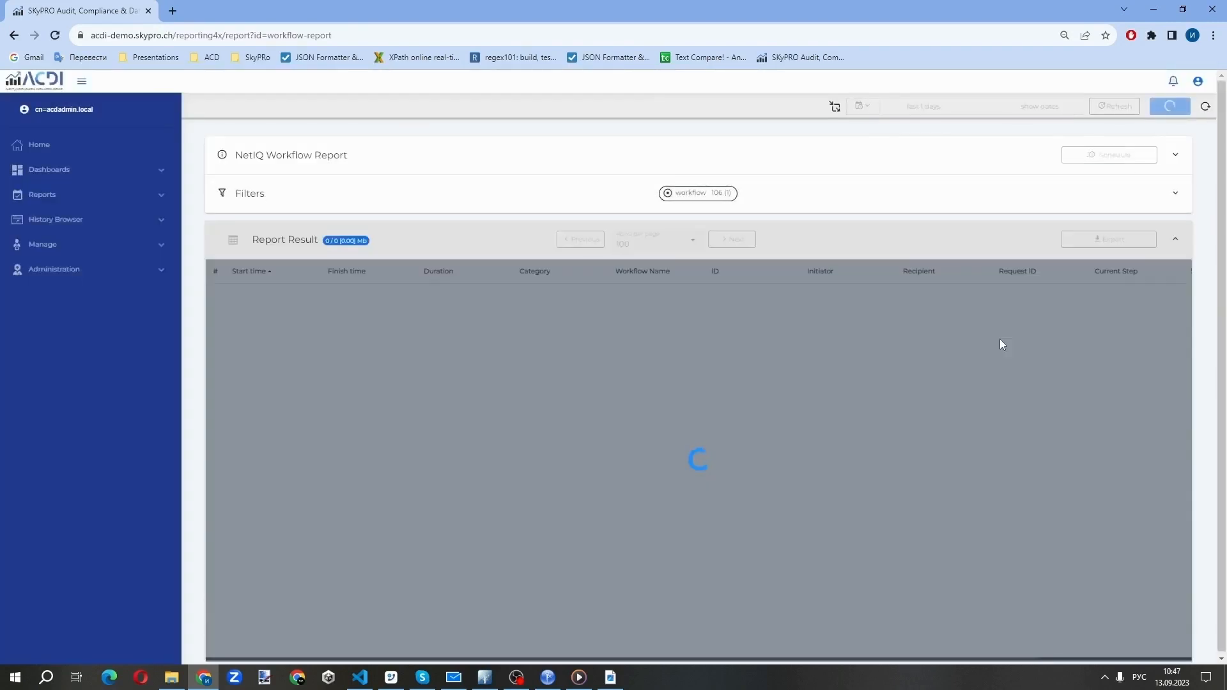